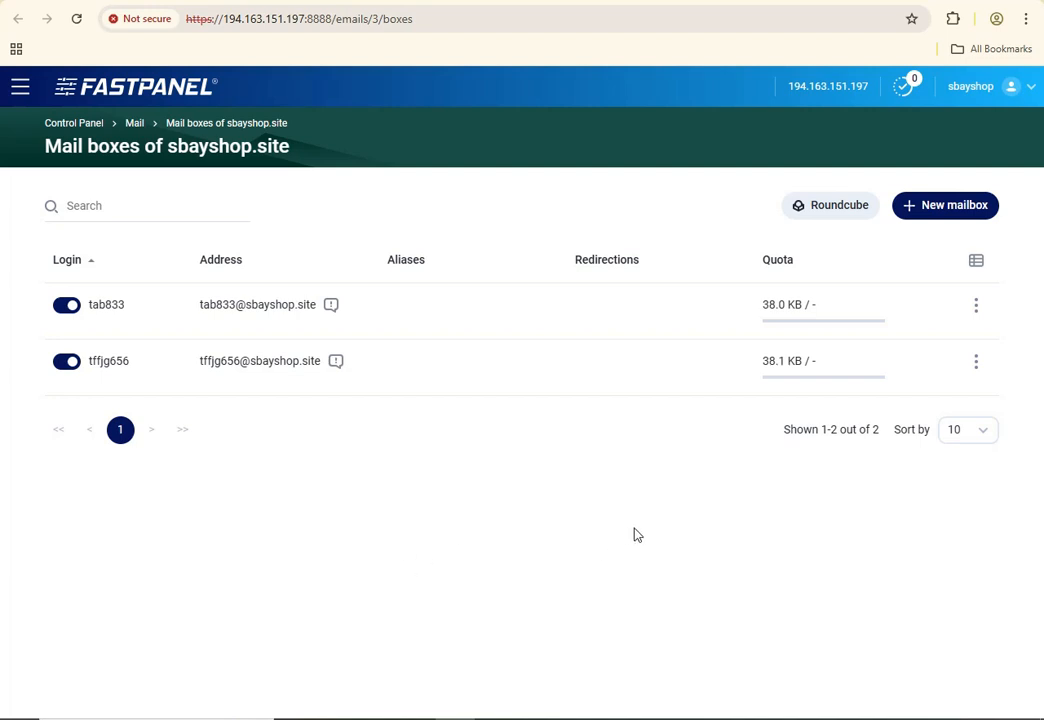
# Start a new sbayshop.site mailbox and fill its login from the saved autofill entry
pyautogui.click(953, 213)
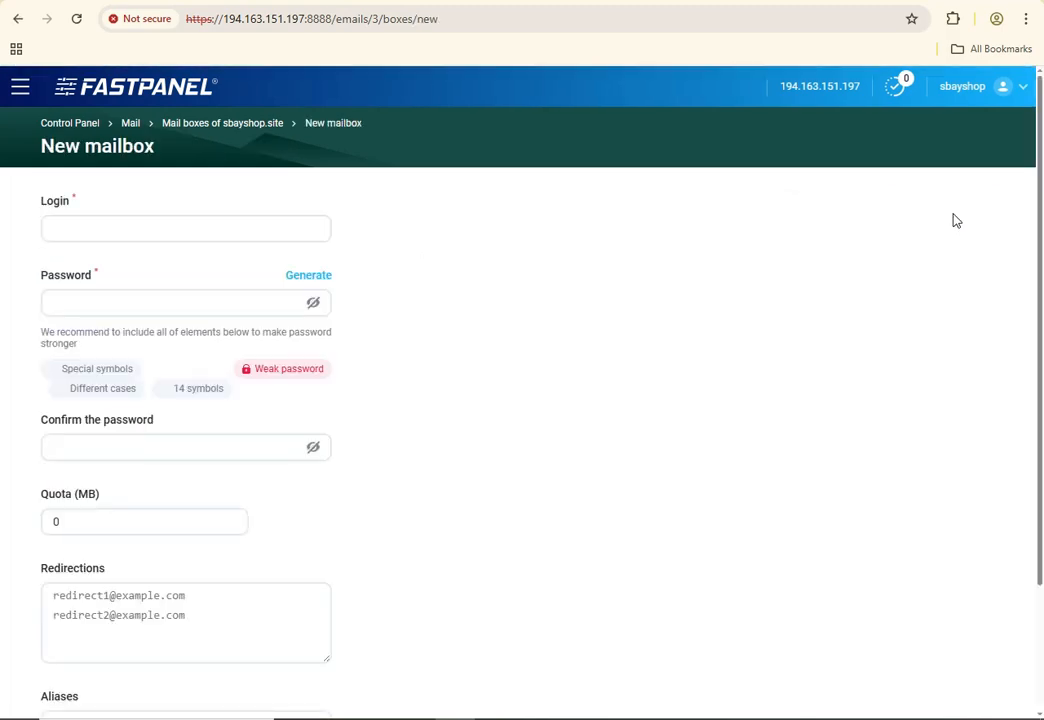
pyautogui.scroll(-1, 128, 196)
pyautogui.click(149, 150)
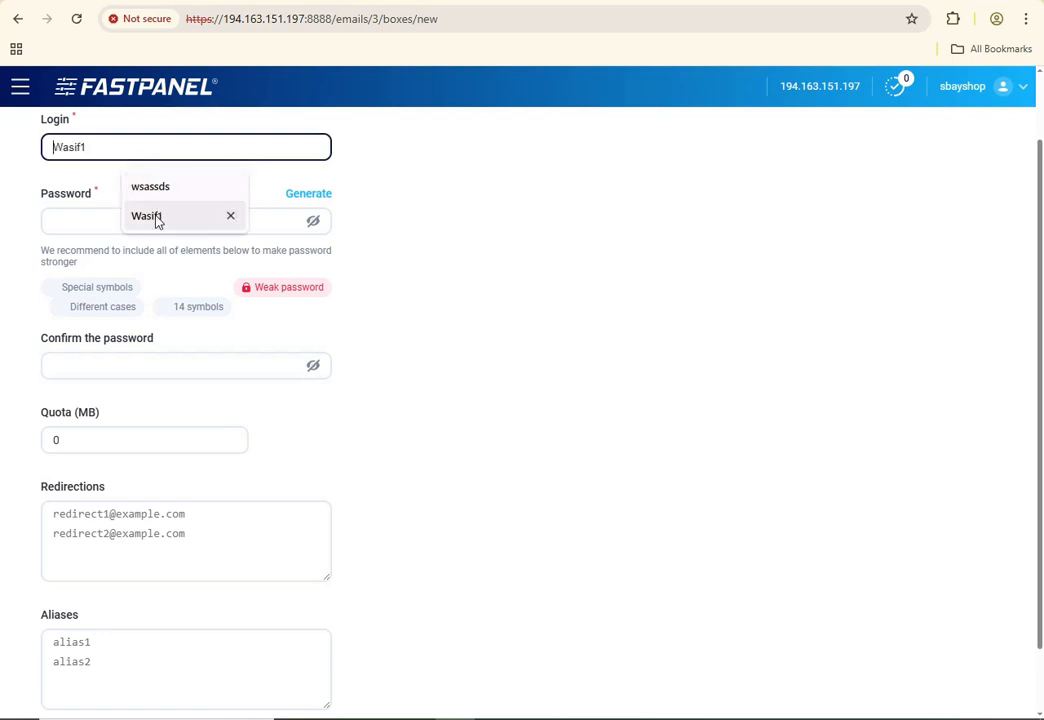
pyautogui.click(150, 216)
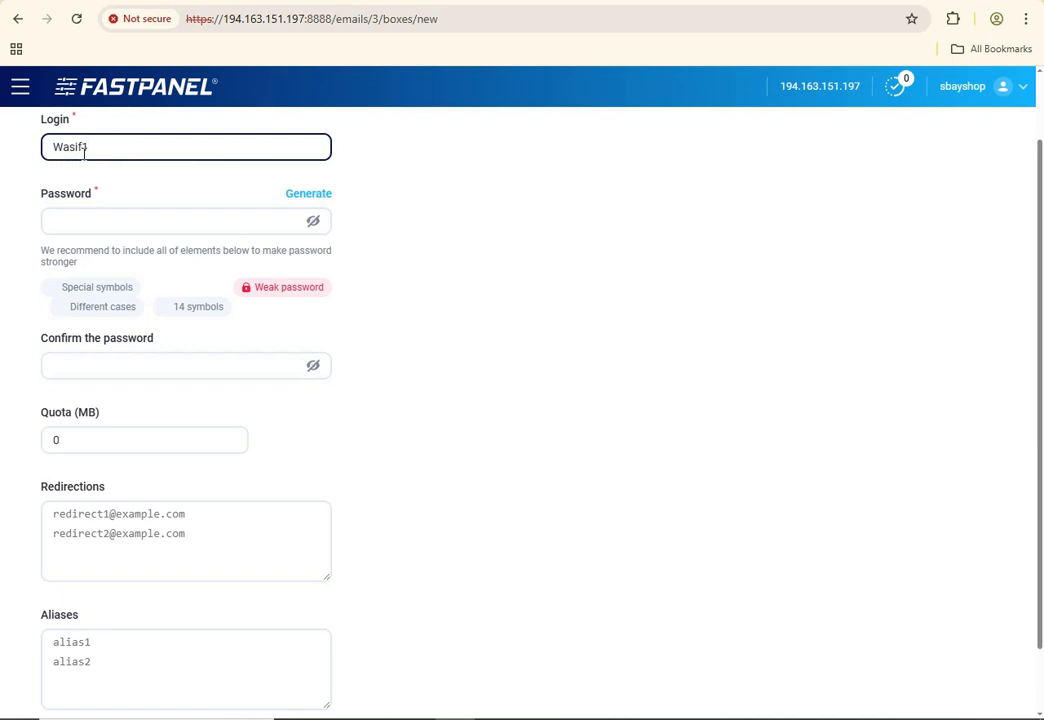
pyautogui.moveTo(80, 147); pyautogui.dragTo(42, 148)
pyautogui.click(364, 168)
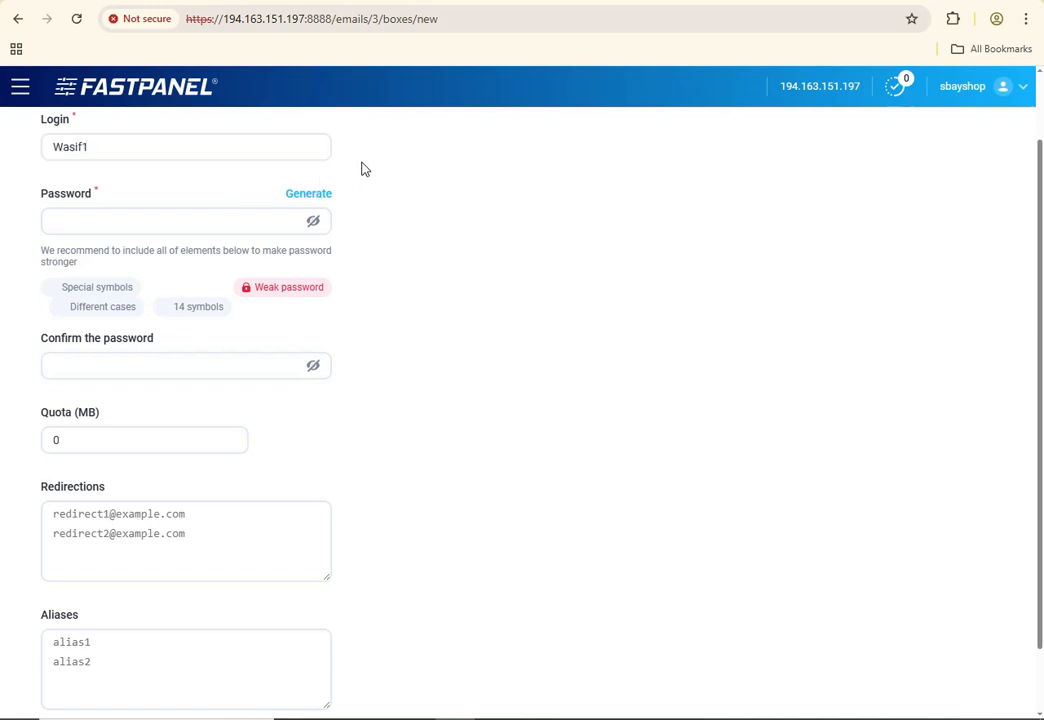
pyautogui.click(169, 145)
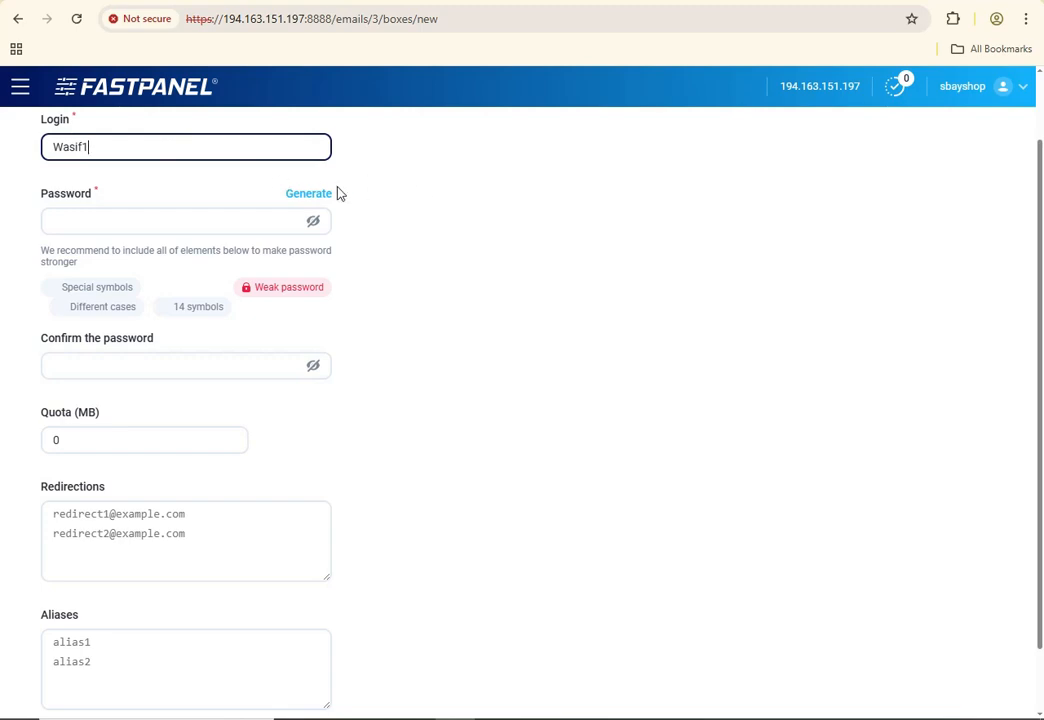
pyautogui.scroll(2, 420, 210)
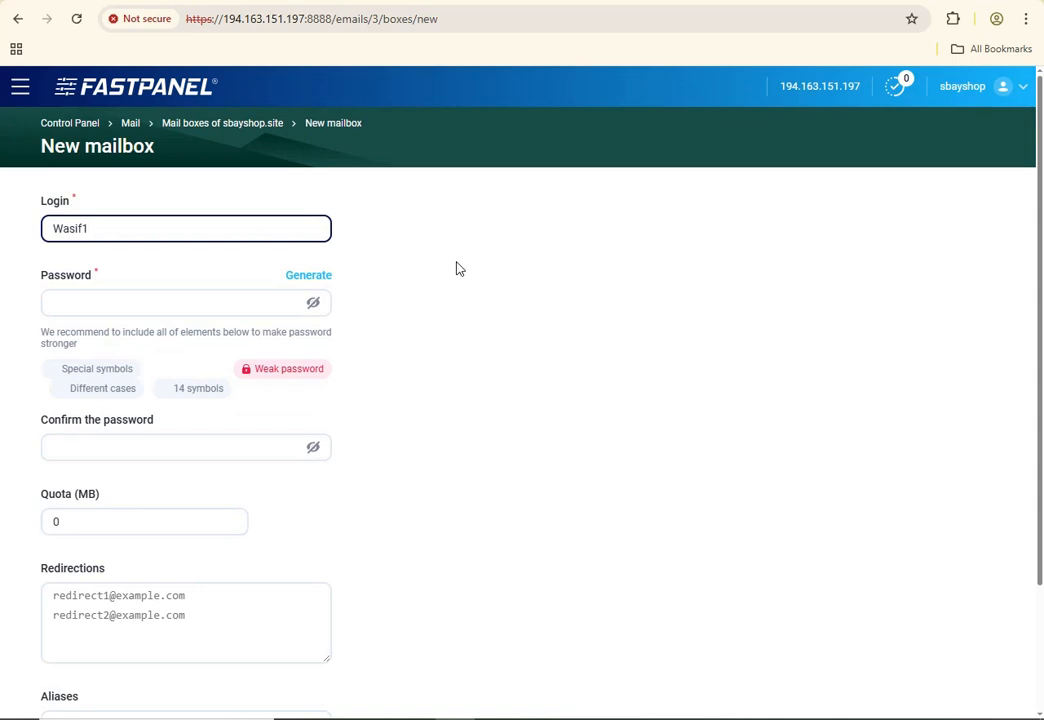
# Generate a strong random password for the mailbox and save it
pyautogui.click(322, 278)
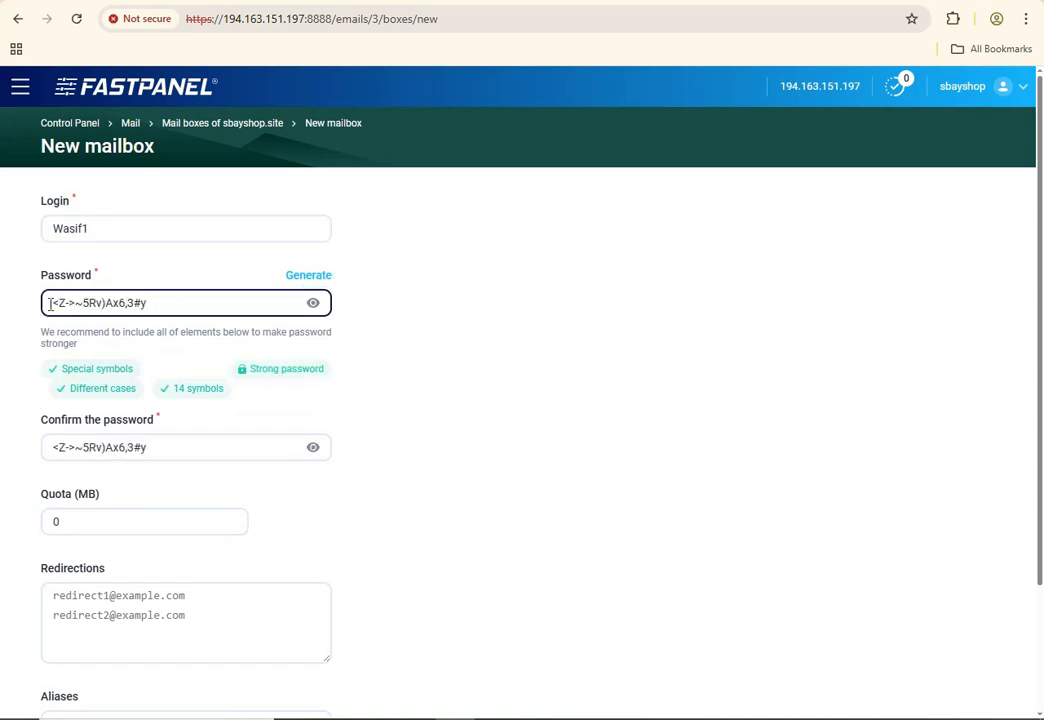
pyautogui.scroll(-3, 221, 354)
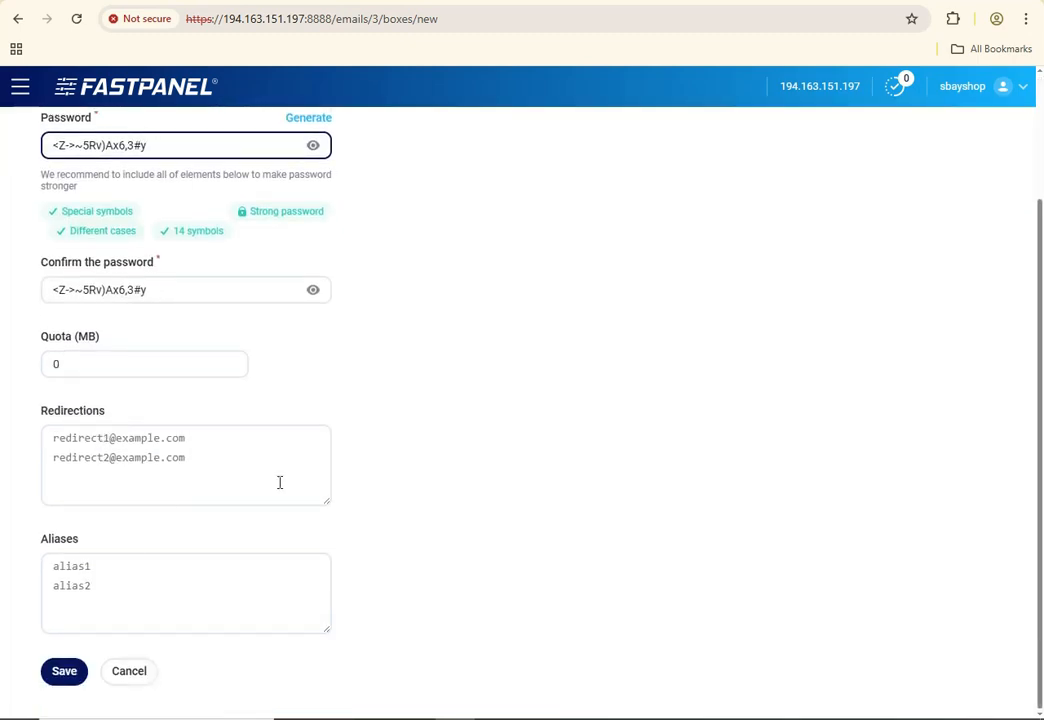
pyautogui.scroll(3, 233, 303)
pyautogui.scroll(-3, 165, 445)
pyautogui.click(67, 680)
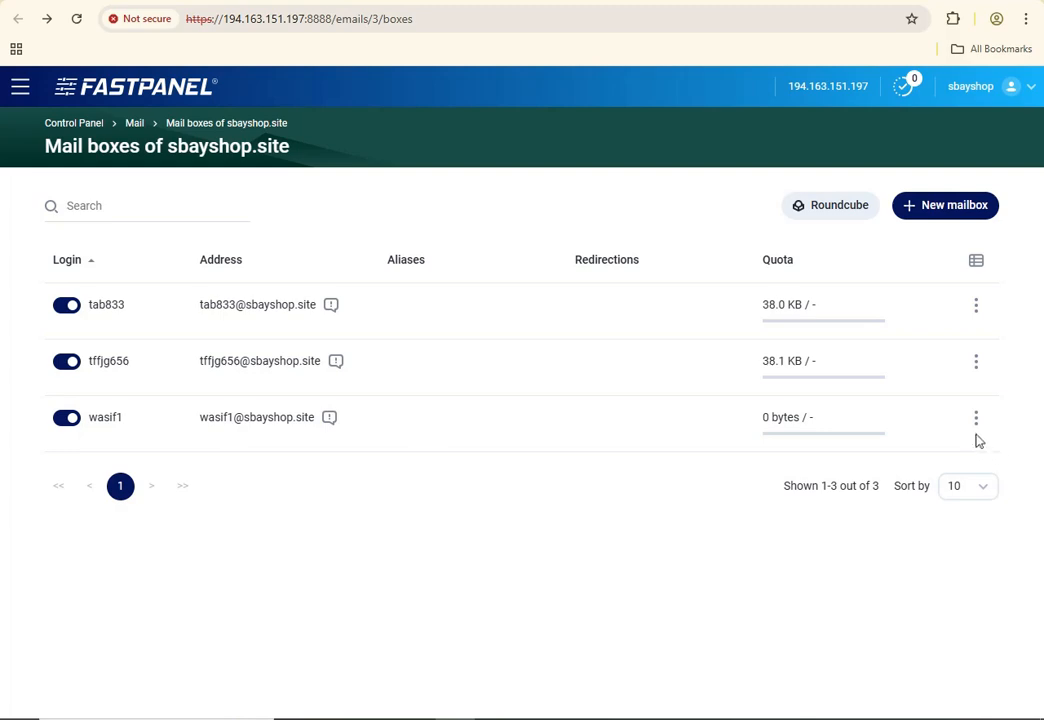
pyautogui.click(976, 418)
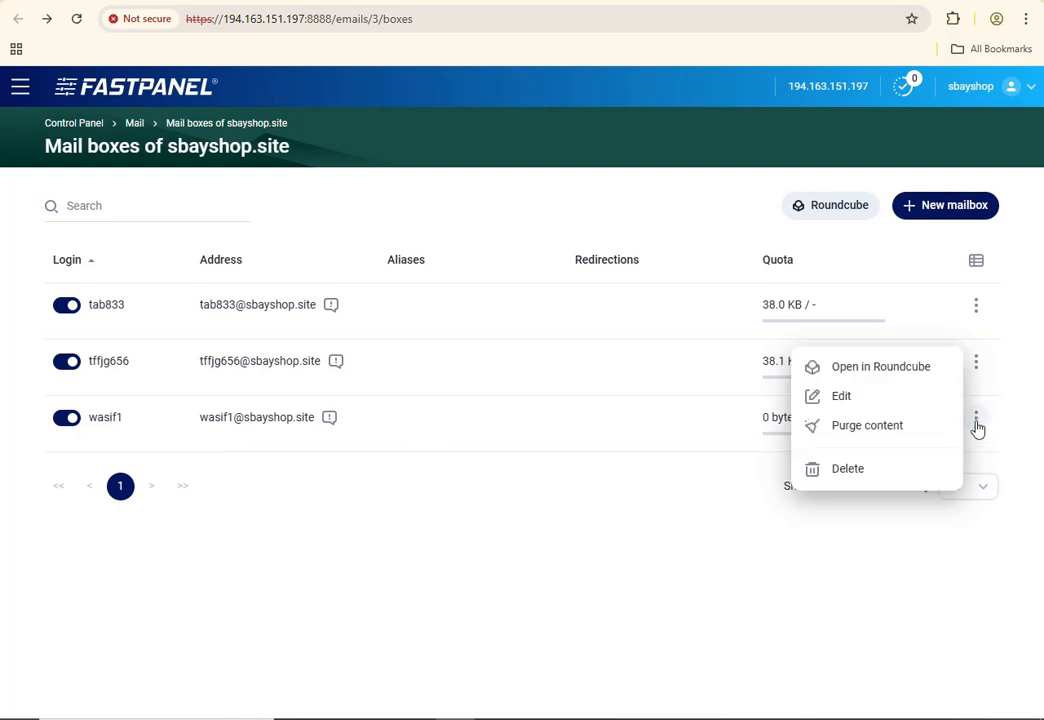
# Open the new mailbox in Roundcube and select its address in the folder-pane header
pyautogui.click(880, 367)
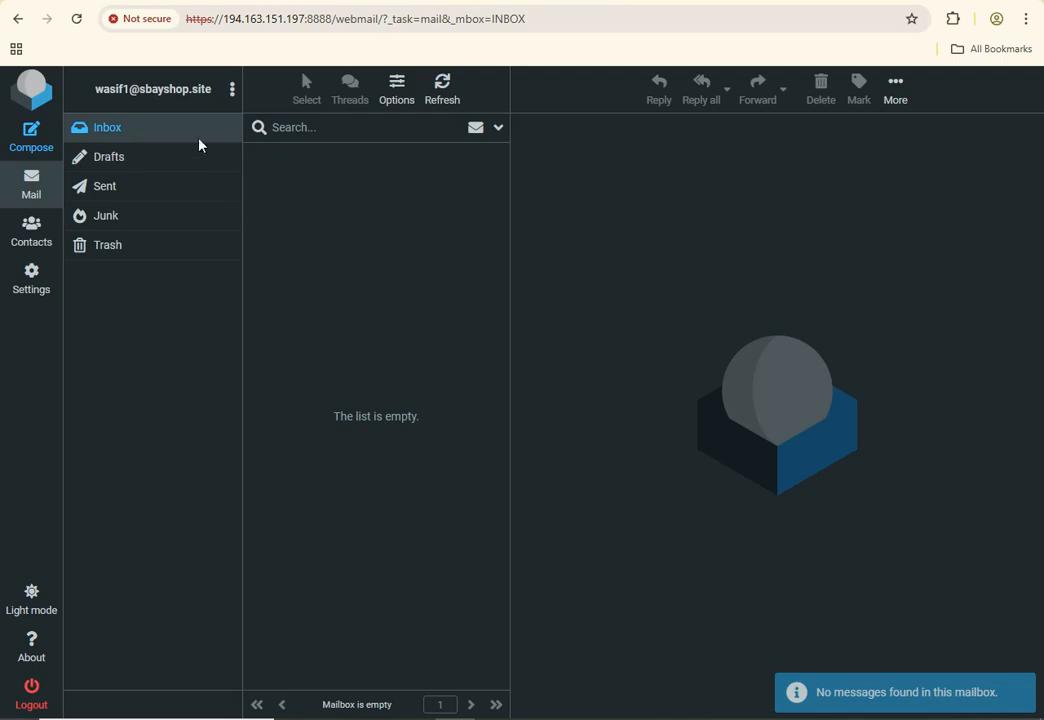
pyautogui.tripleClick(111, 75)
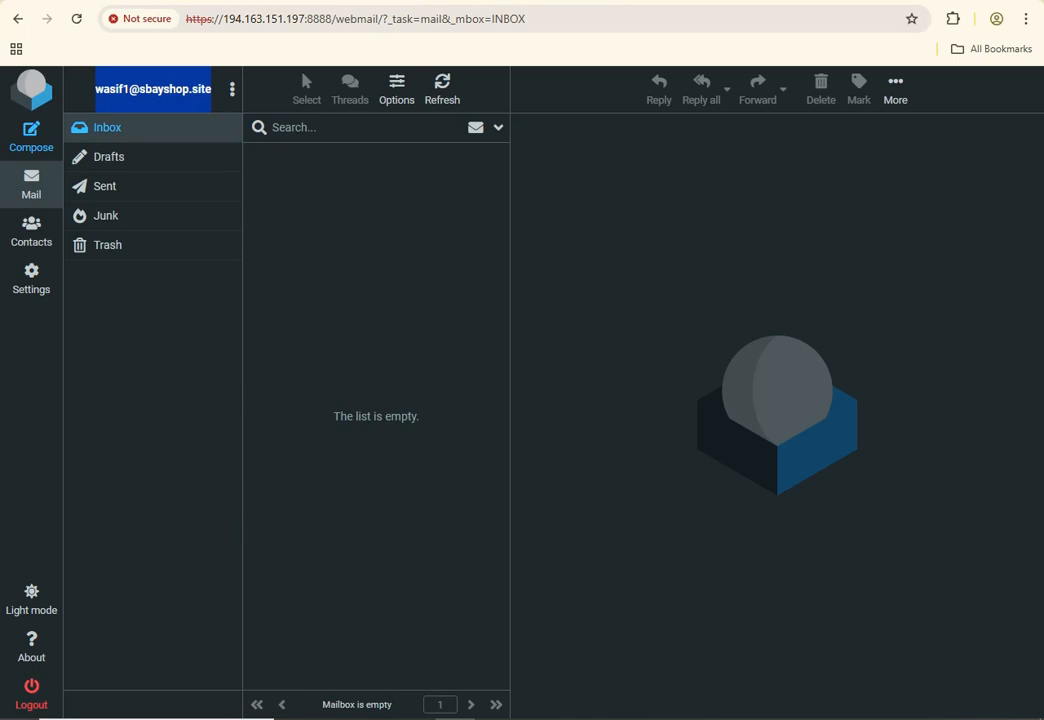
pyautogui.hotkey('alt', 'Tab')
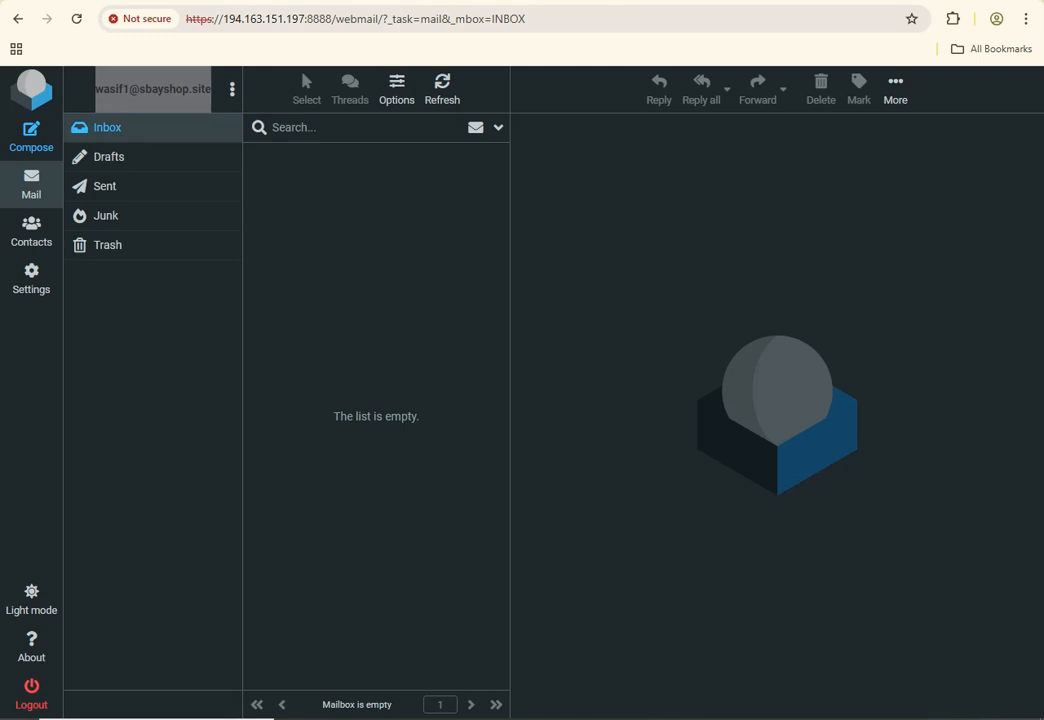
pyautogui.hotkey('alt', 'Tab')
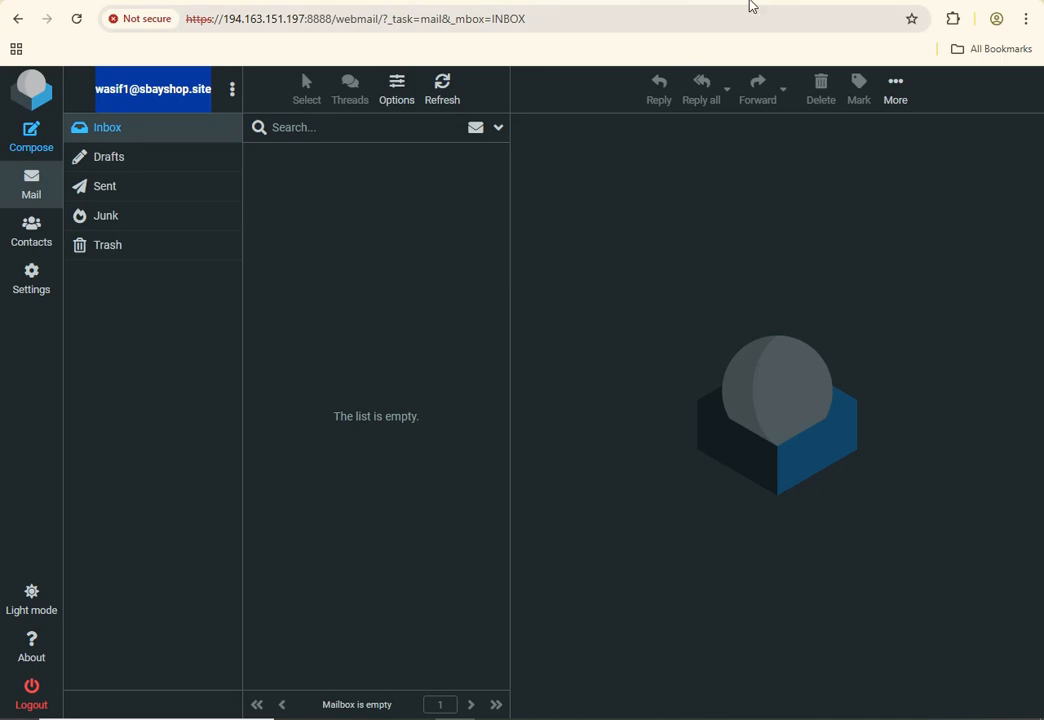
# Search for 'face' in a new tab and open facebook.com
pyautogui.hotkey('ctrl', 't')
pyautogui.write('face')
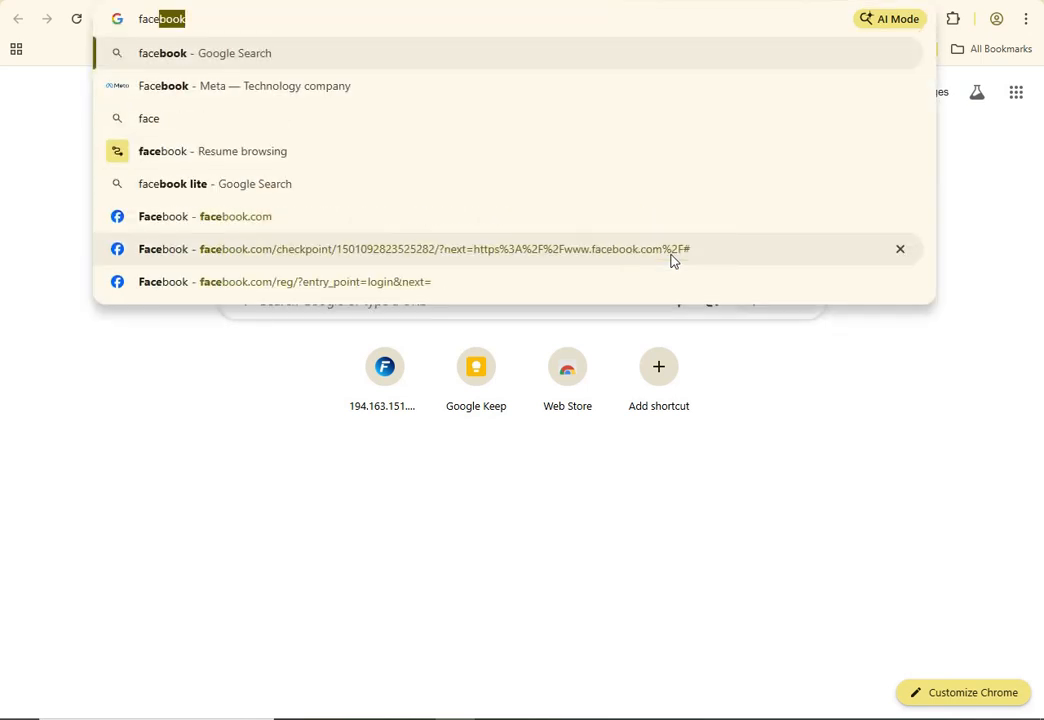
pyautogui.press('Return')
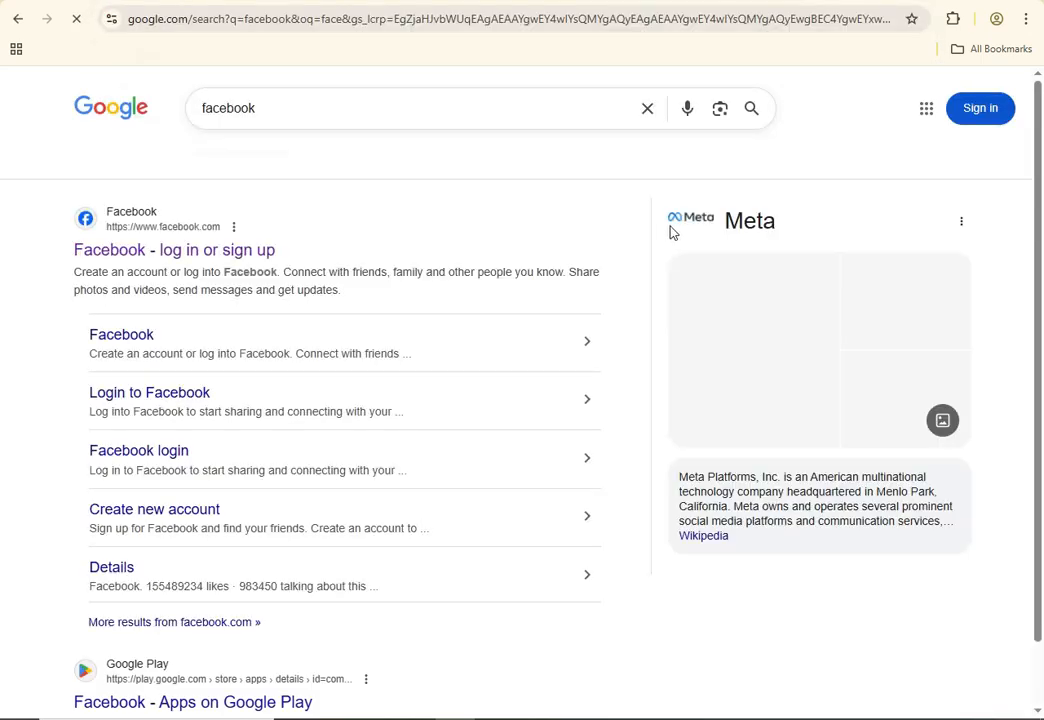
pyautogui.click(161, 258)
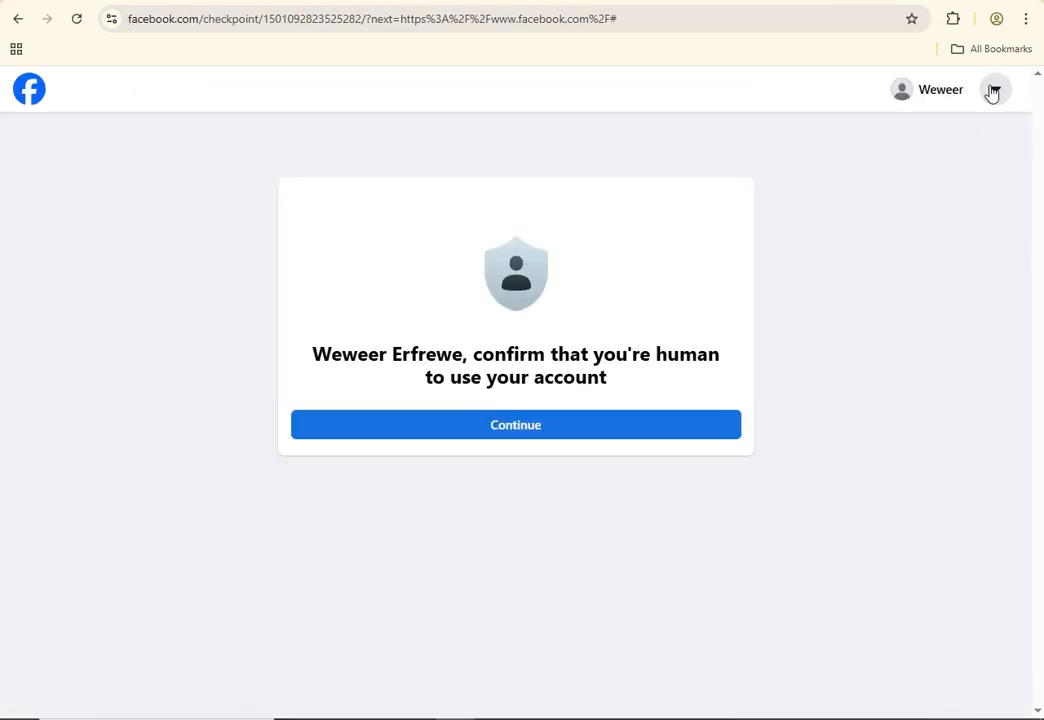
# Log out of the checkpointed Facebook account and confirm the log-out
pyautogui.click(992, 92)
pyautogui.click(815, 255)
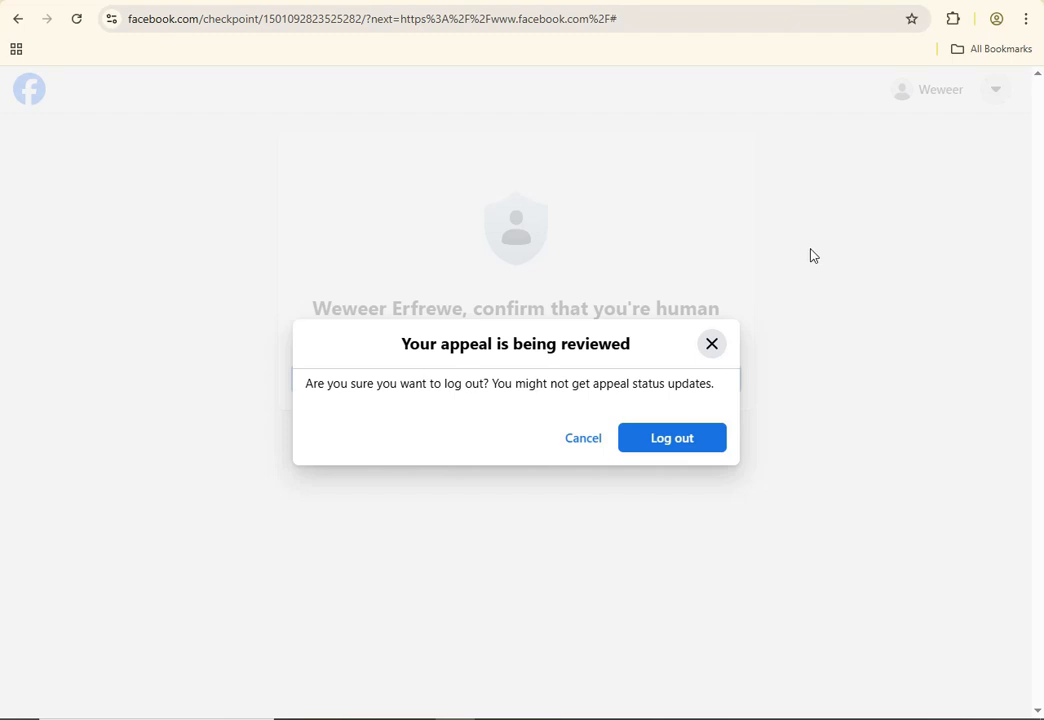
pyautogui.click(657, 452)
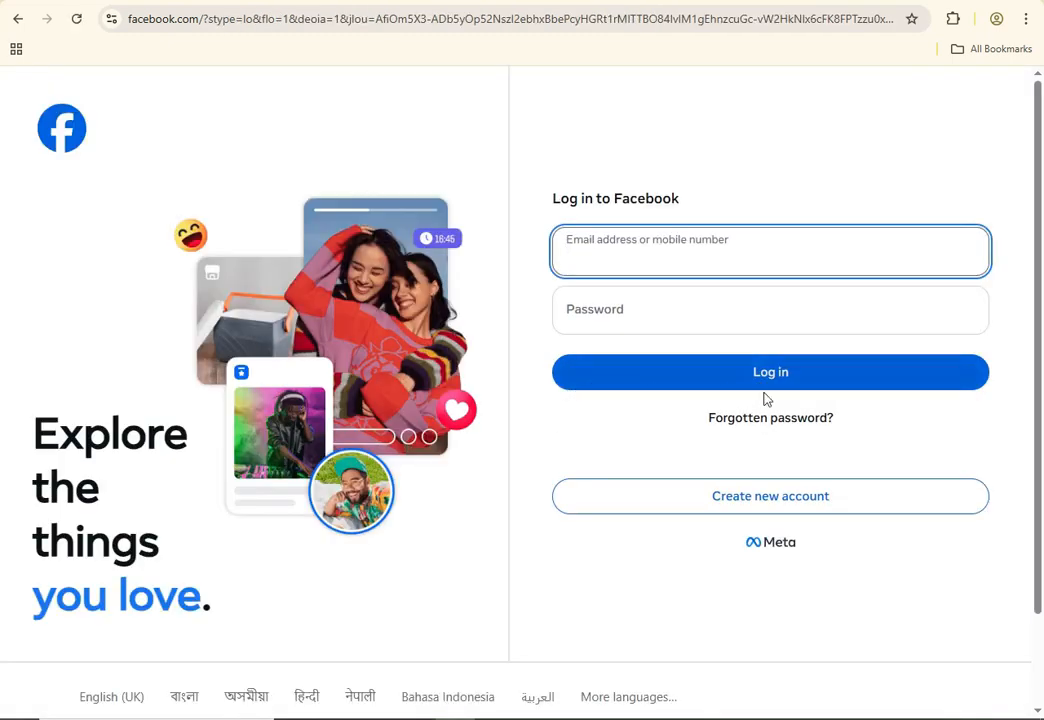
# Start creating a new Facebook account and enter a first name and surname
pyautogui.click(762, 502)
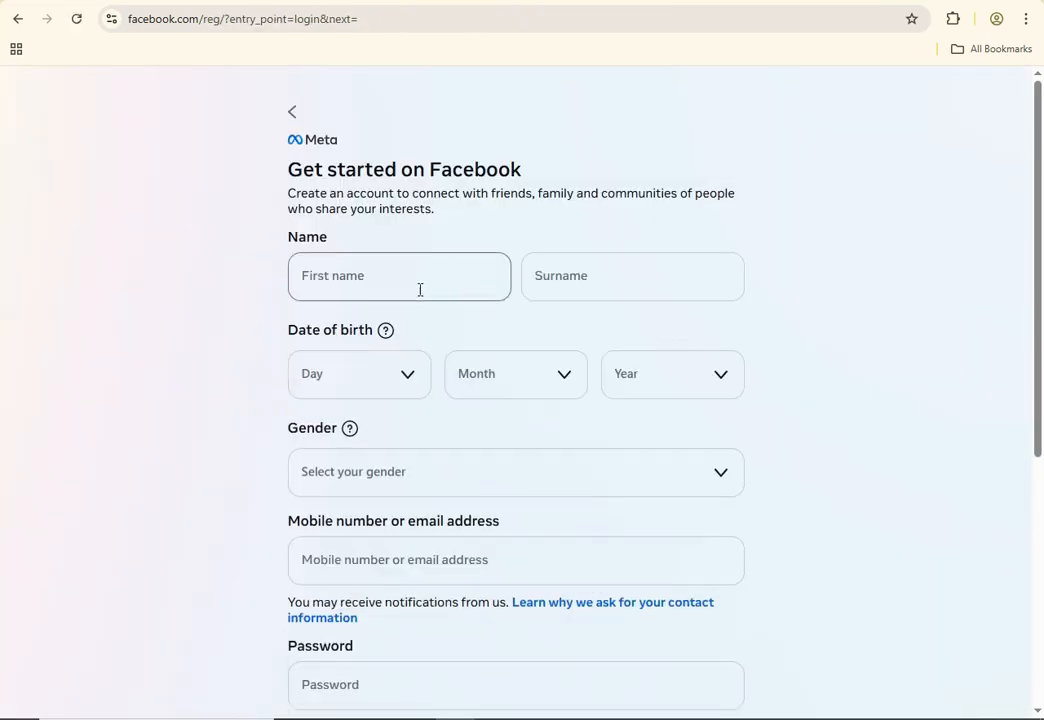
pyautogui.click(415, 289)
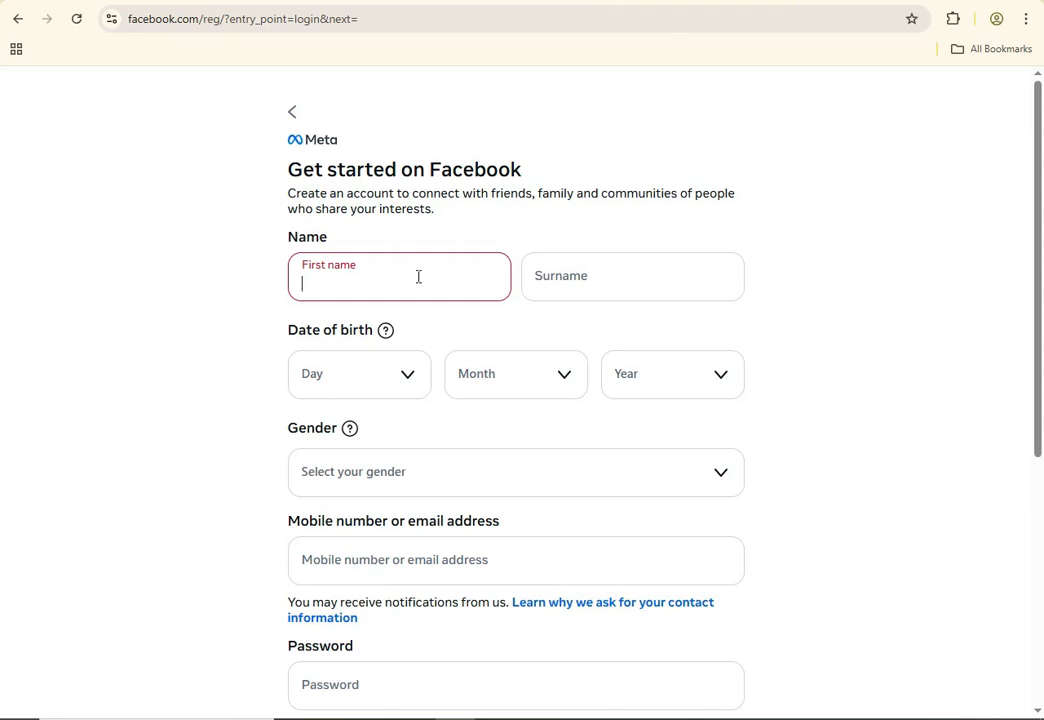
pyautogui.write('hgfhdsd')
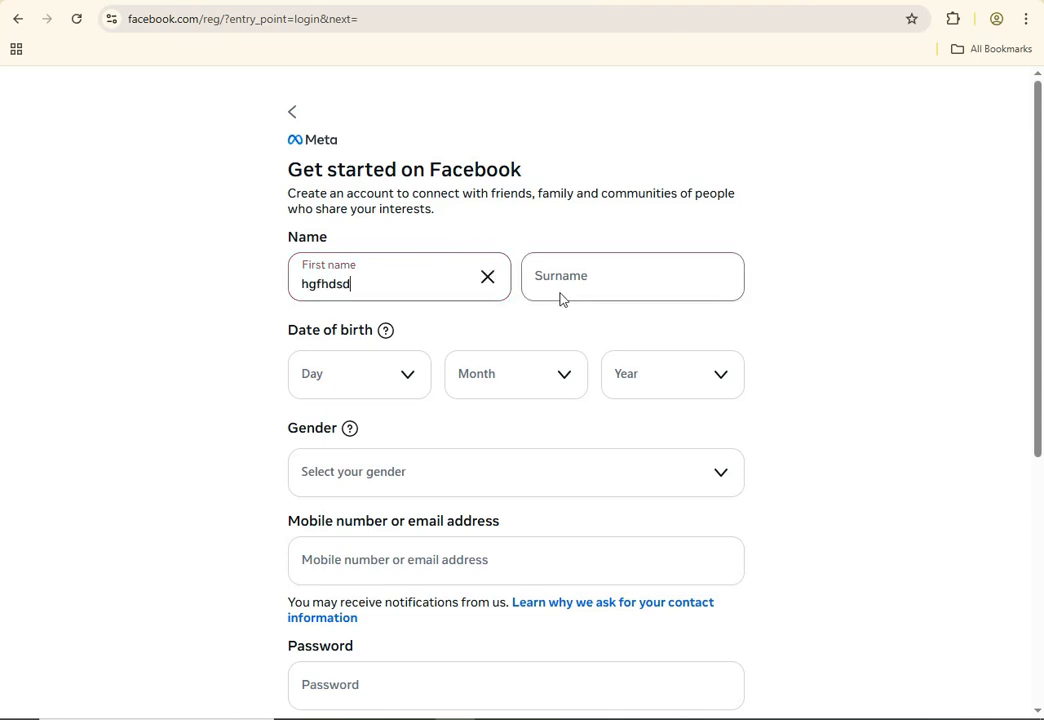
pyautogui.click(588, 277)
pyautogui.write('sadsff')
# Set the birth date to 8 September 2001
pyautogui.click(343, 377)
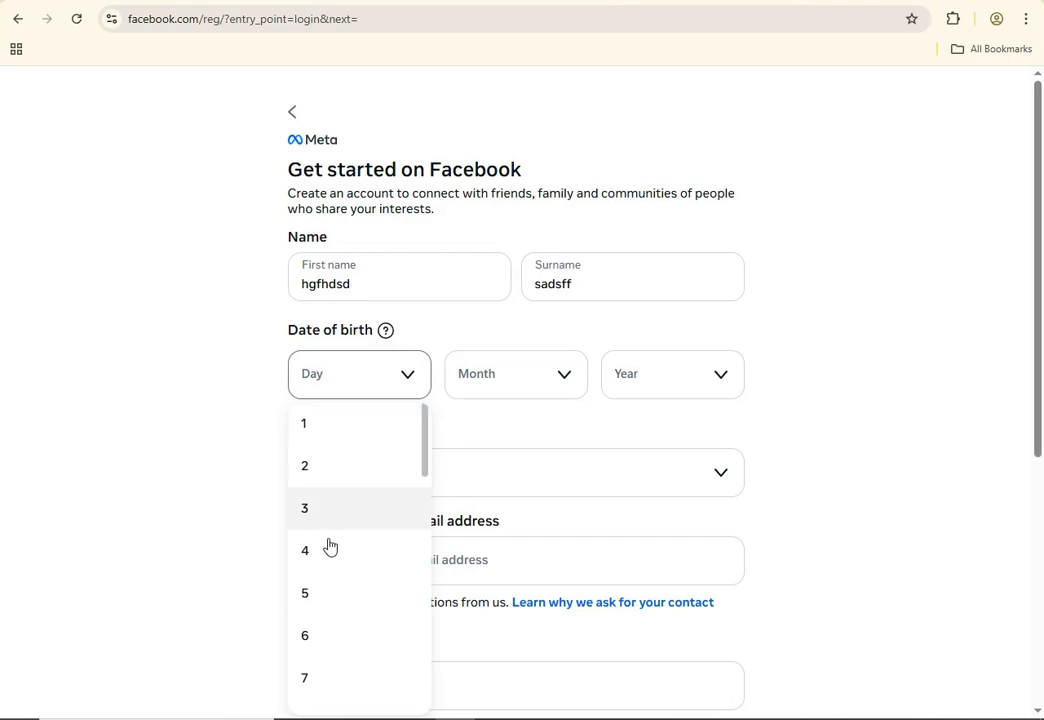
pyautogui.scroll(-2, 335, 550)
pyautogui.click(336, 558)
pyautogui.click(508, 378)
pyautogui.scroll(-3, 503, 500)
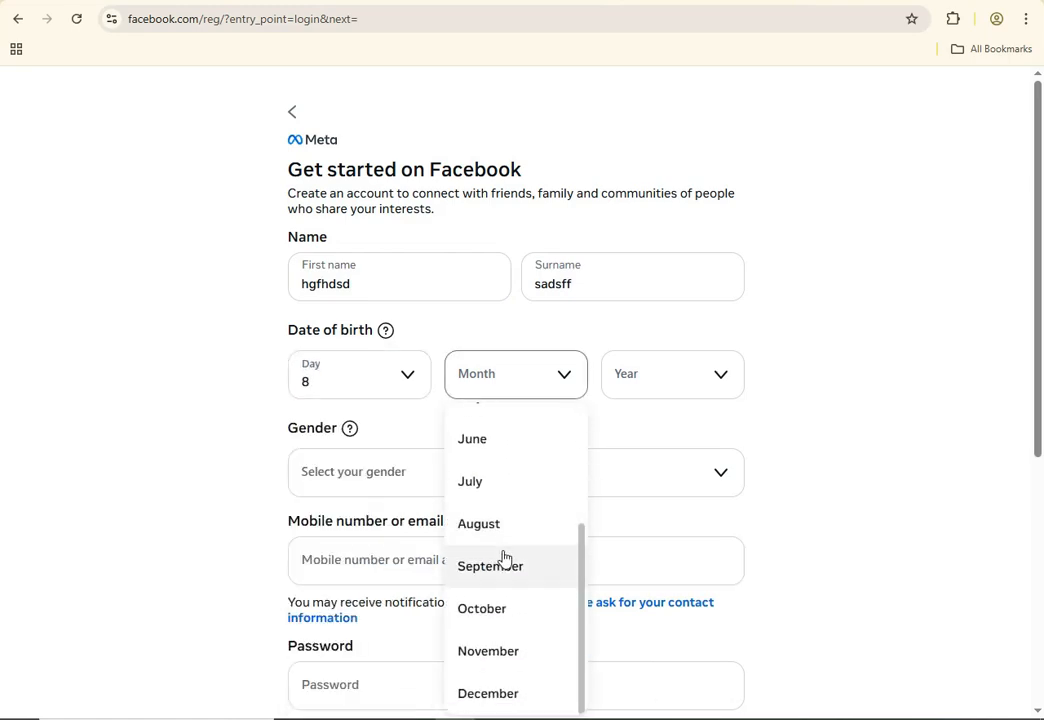
pyautogui.click(506, 564)
pyautogui.click(640, 385)
pyautogui.scroll(-8, 660, 527)
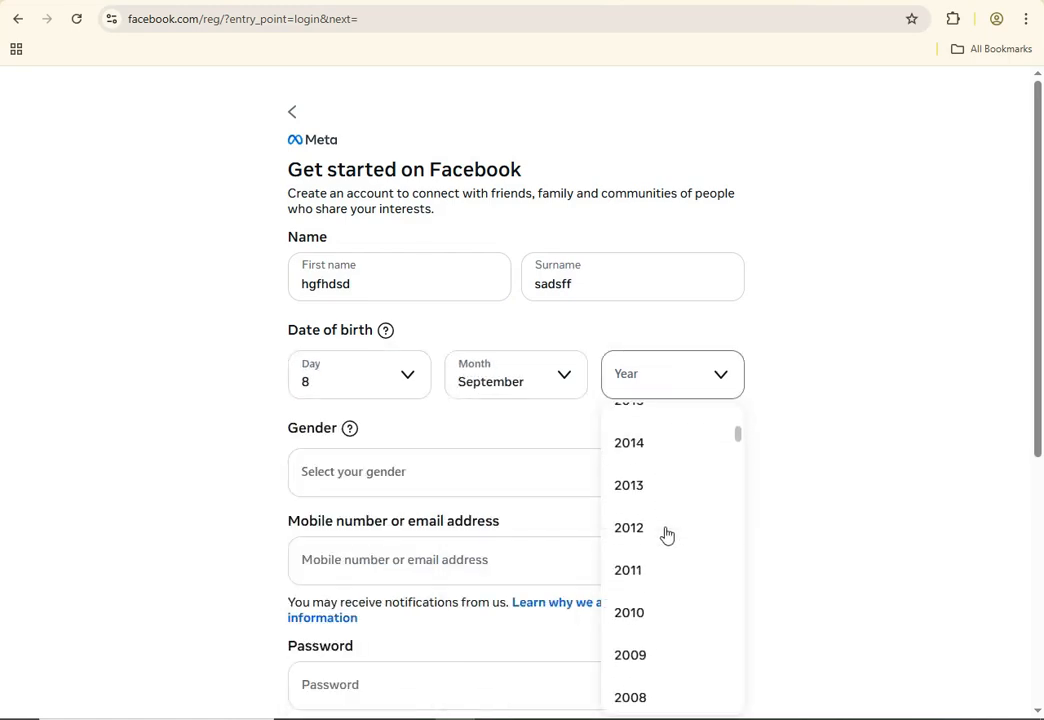
pyautogui.scroll(-2, 667, 535)
pyautogui.click(669, 529)
pyautogui.scroll(-3, 611, 489)
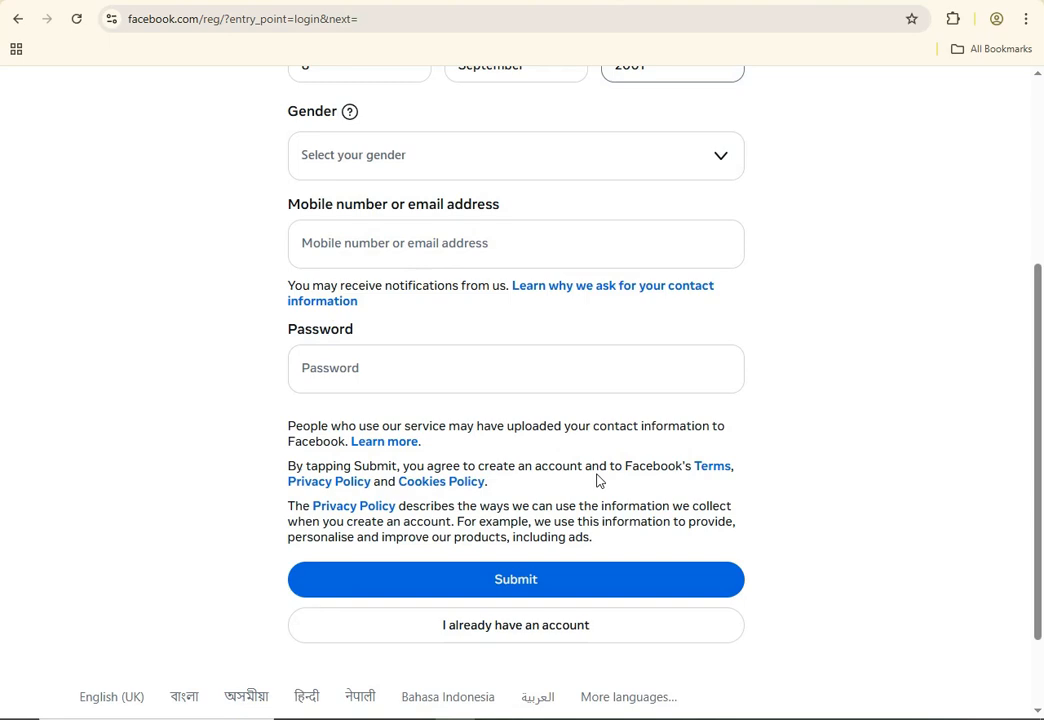
# Choose Male as gender and paste the new mailbox address into Mobile/email
pyautogui.click(496, 152)
pyautogui.click(347, 237)
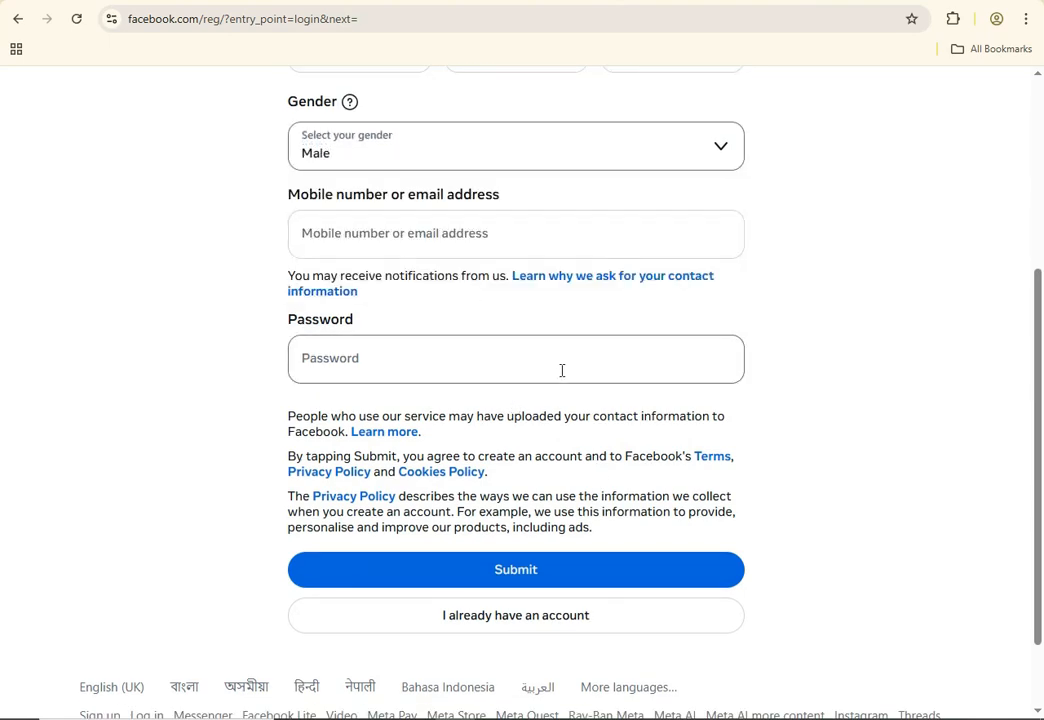
pyautogui.click(457, 239)
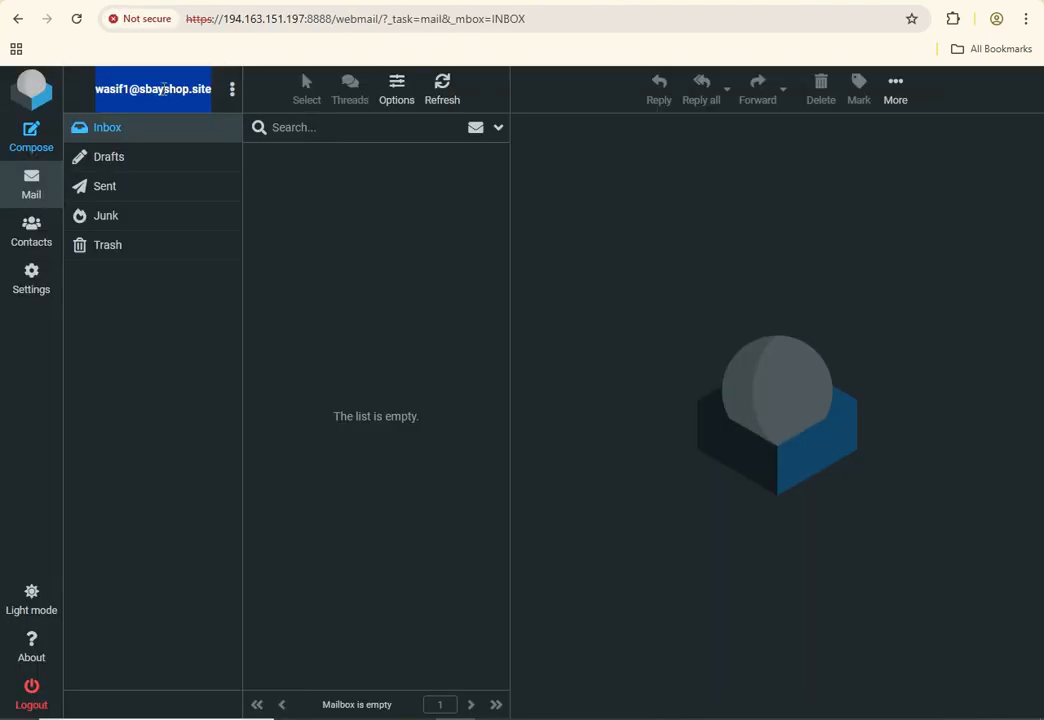
pyautogui.rightClick(163, 90)
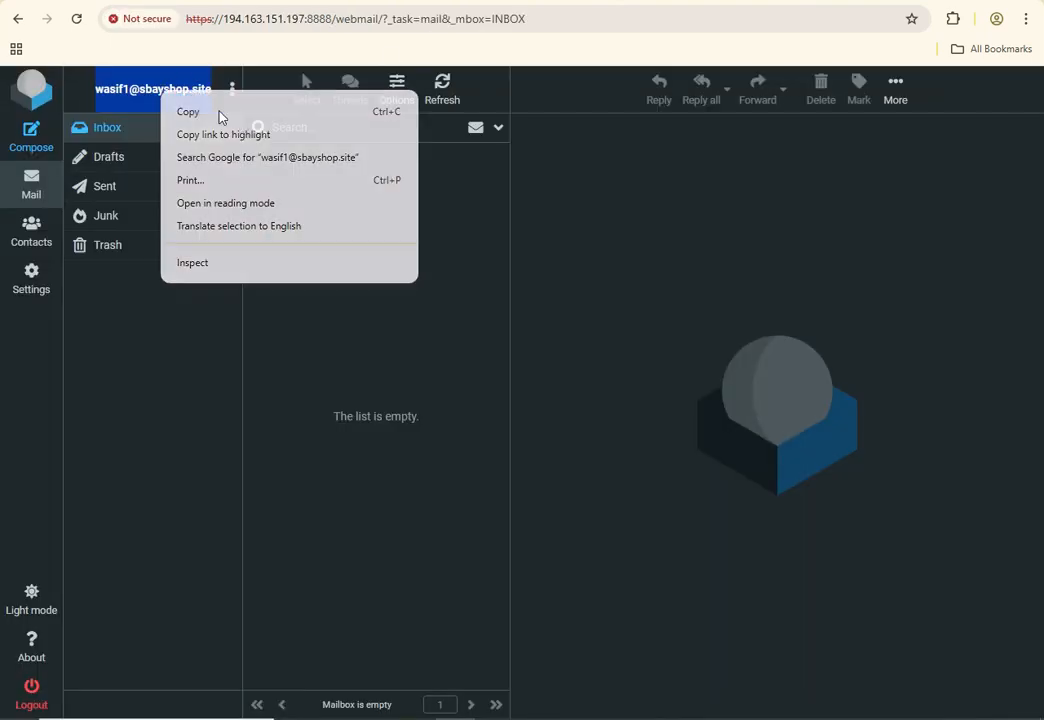
pyautogui.click(226, 112)
pyautogui.hotkey('alt', 'Tab')
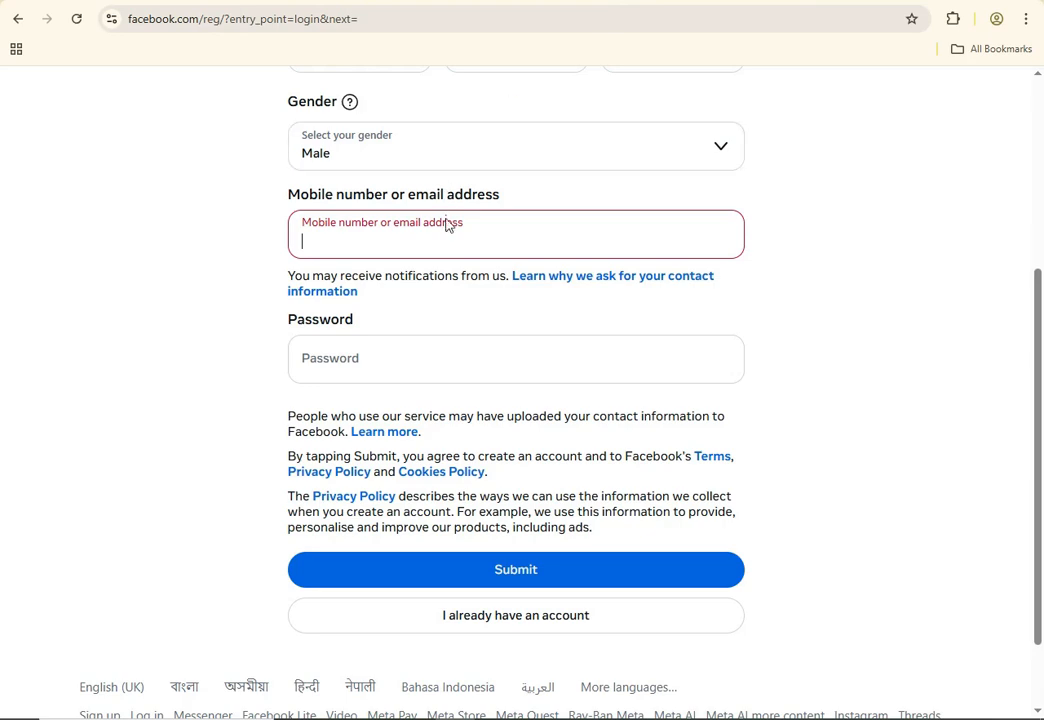
pyautogui.hotkey('ctrl', 'v')
# Enter an account password and submit the sign-up form
pyautogui.click(368, 359)
pyautogui.moveTo(338, 241); pyautogui.dragTo(288, 263)
pyautogui.click(461, 347)
pyautogui.write('••••••')
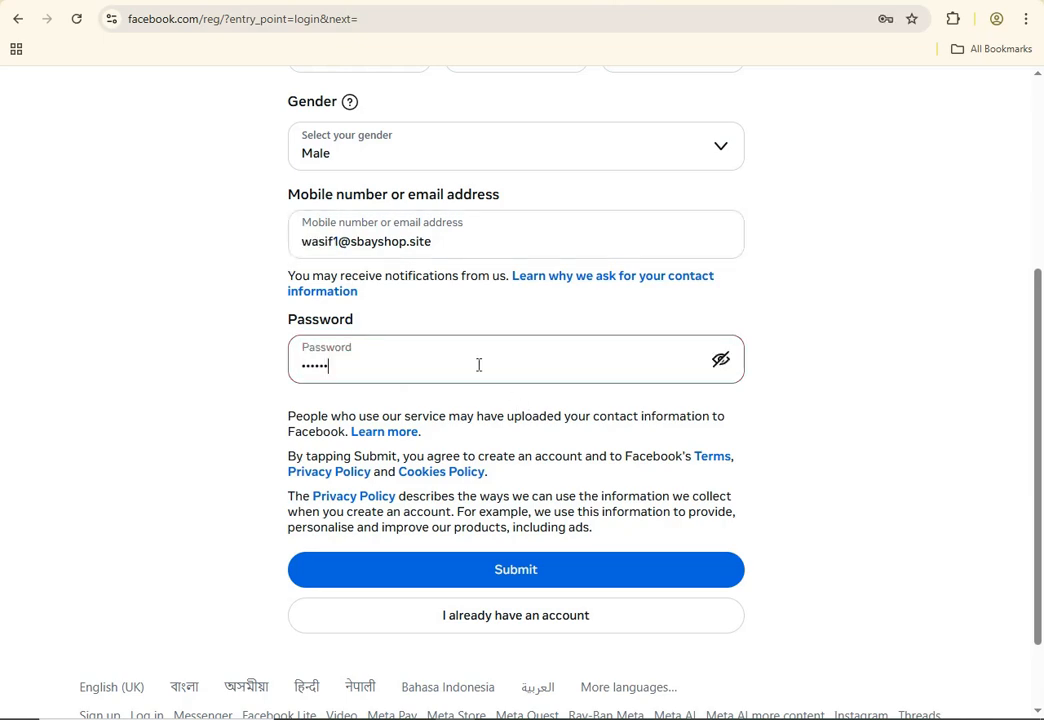
pyautogui.click(464, 588)
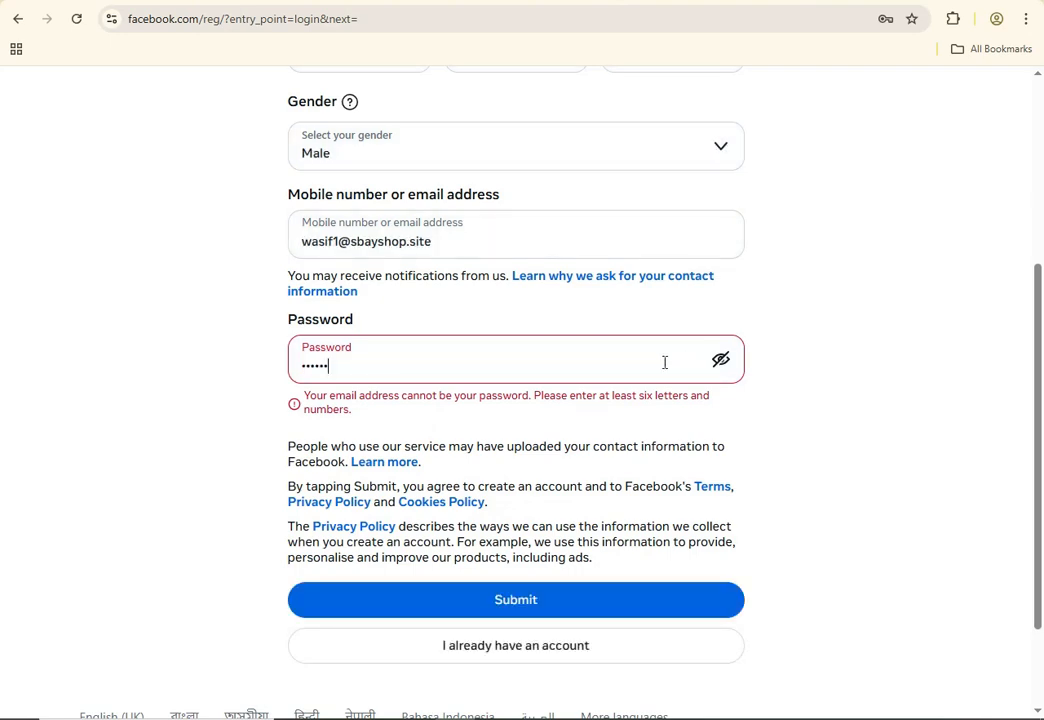
pyautogui.write('123')
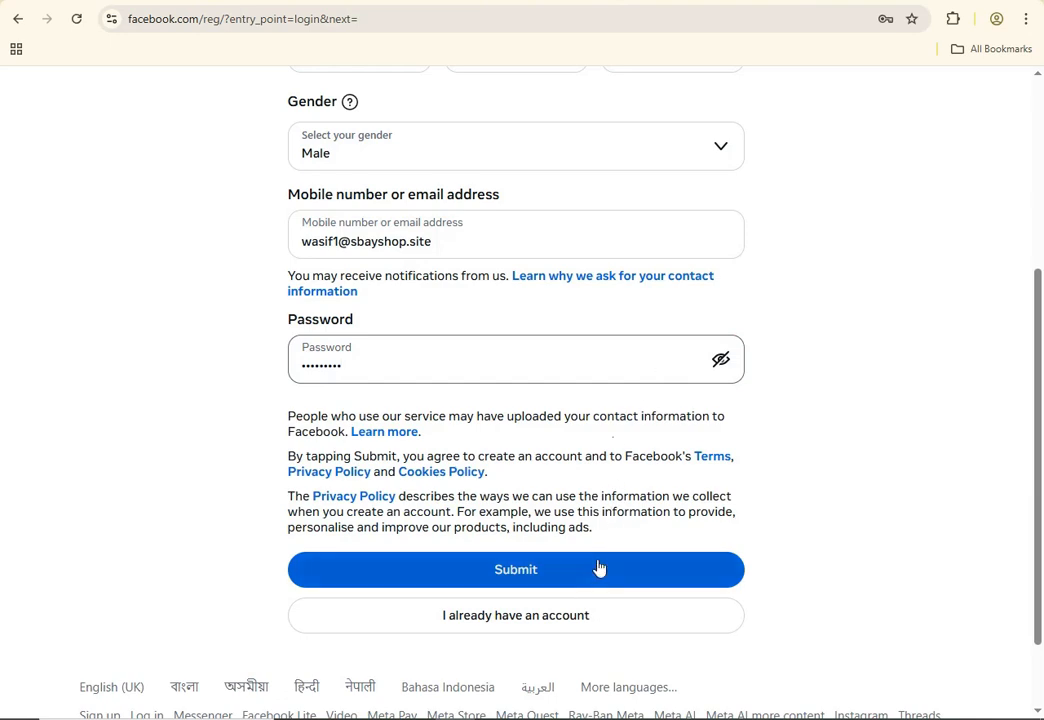
pyautogui.click(595, 568)
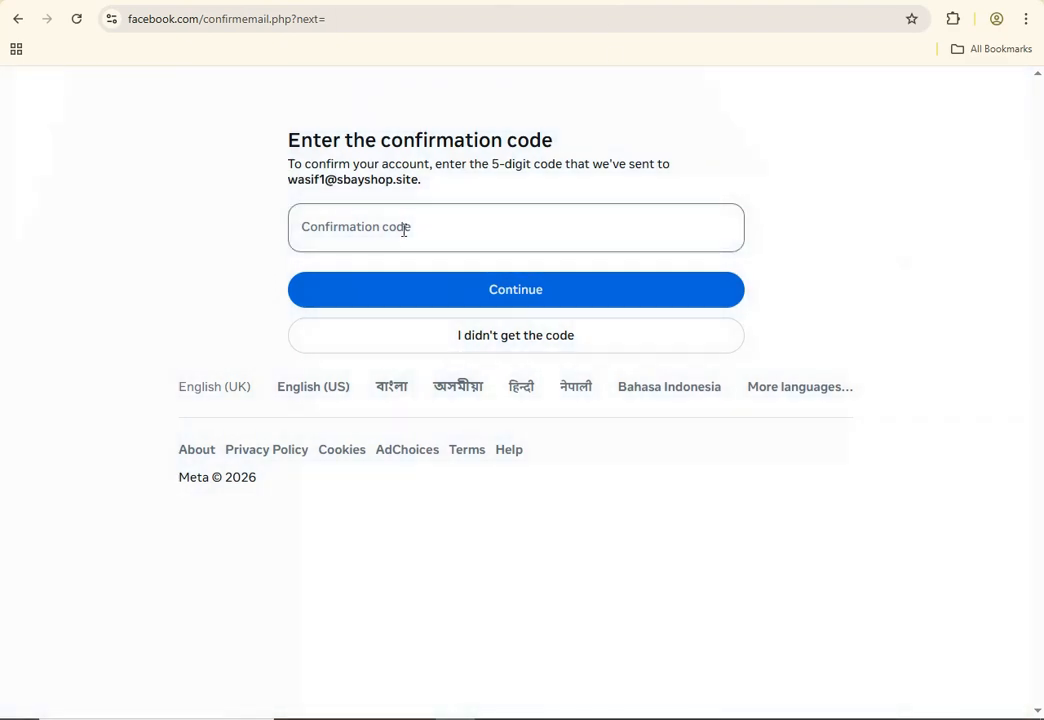
pyautogui.click(405, 230)
pyautogui.moveTo(288, 180); pyautogui.dragTo(449, 199)
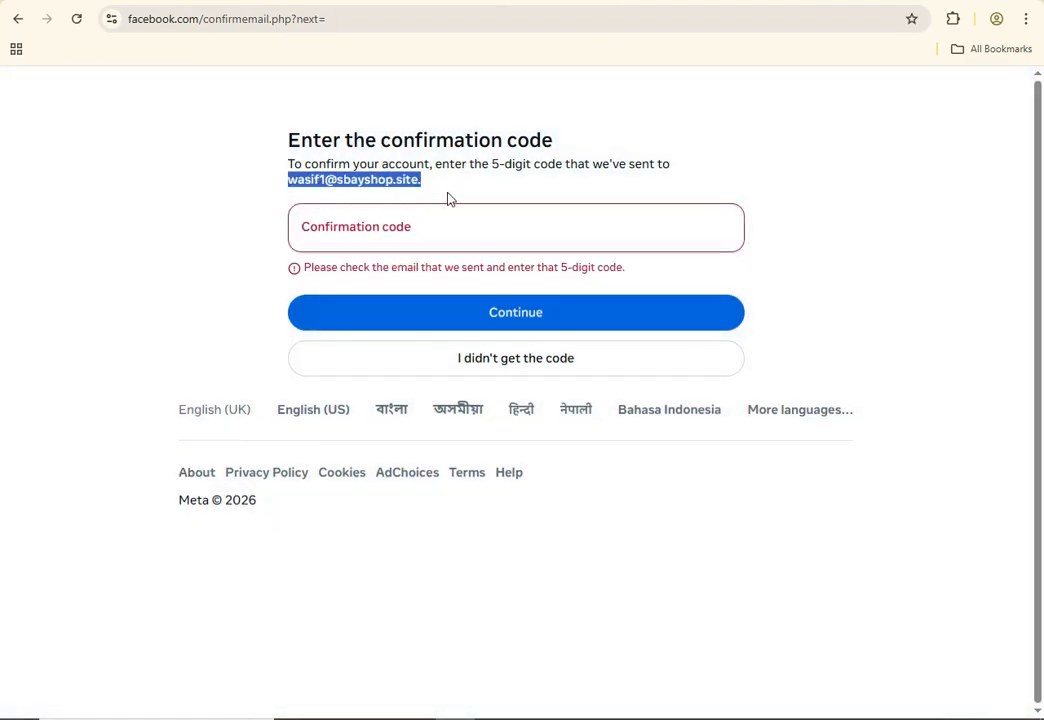
pyautogui.click(440, 228)
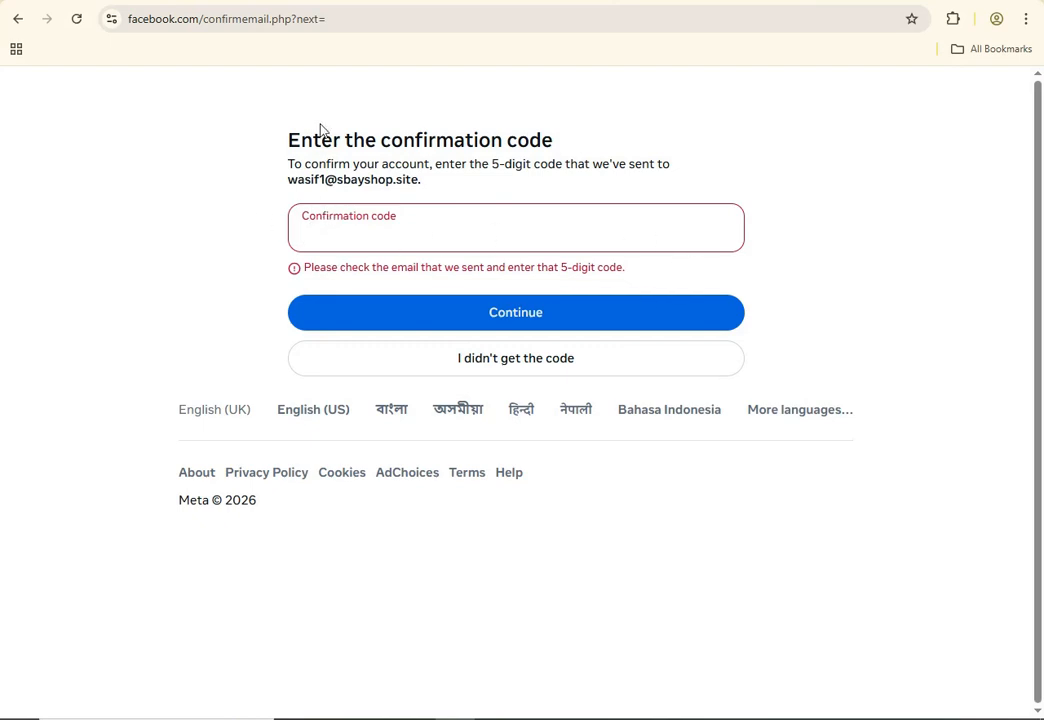
pyautogui.click(501, 2)
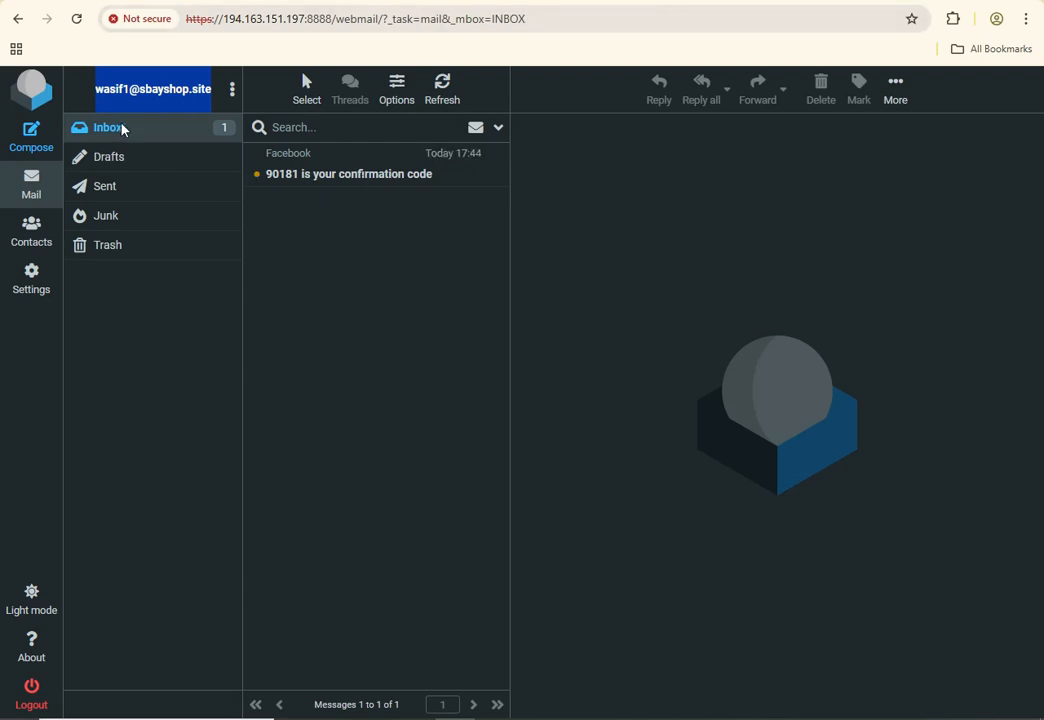
pyautogui.click(348, 172)
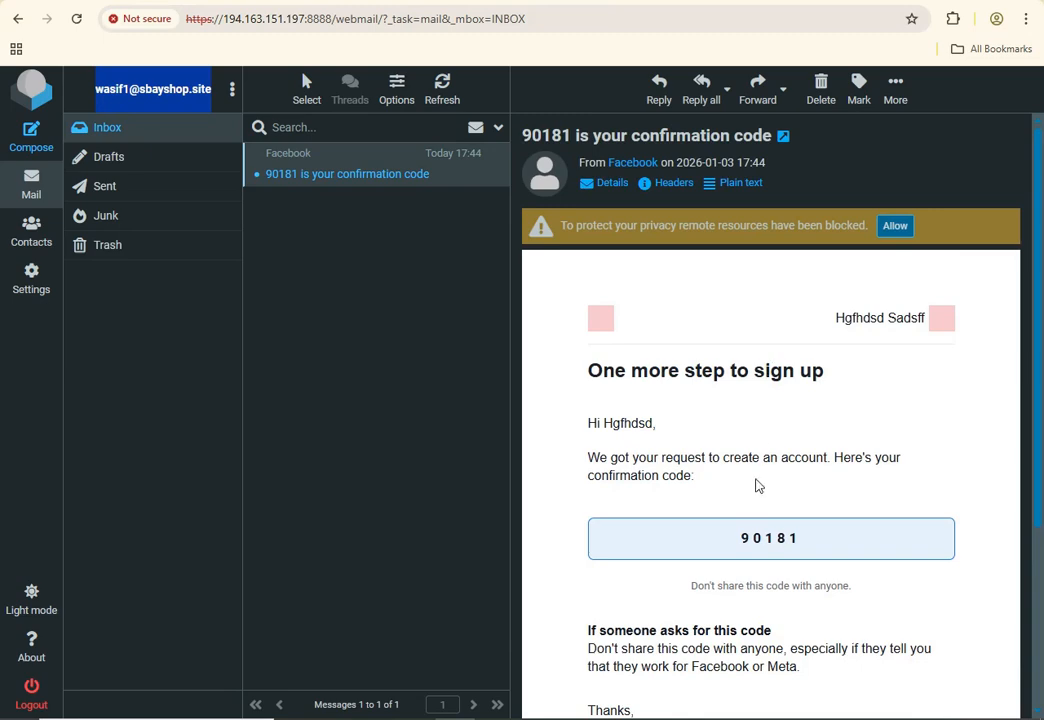
pyautogui.doubleClick(788, 538)
pyautogui.rightClick(771, 537)
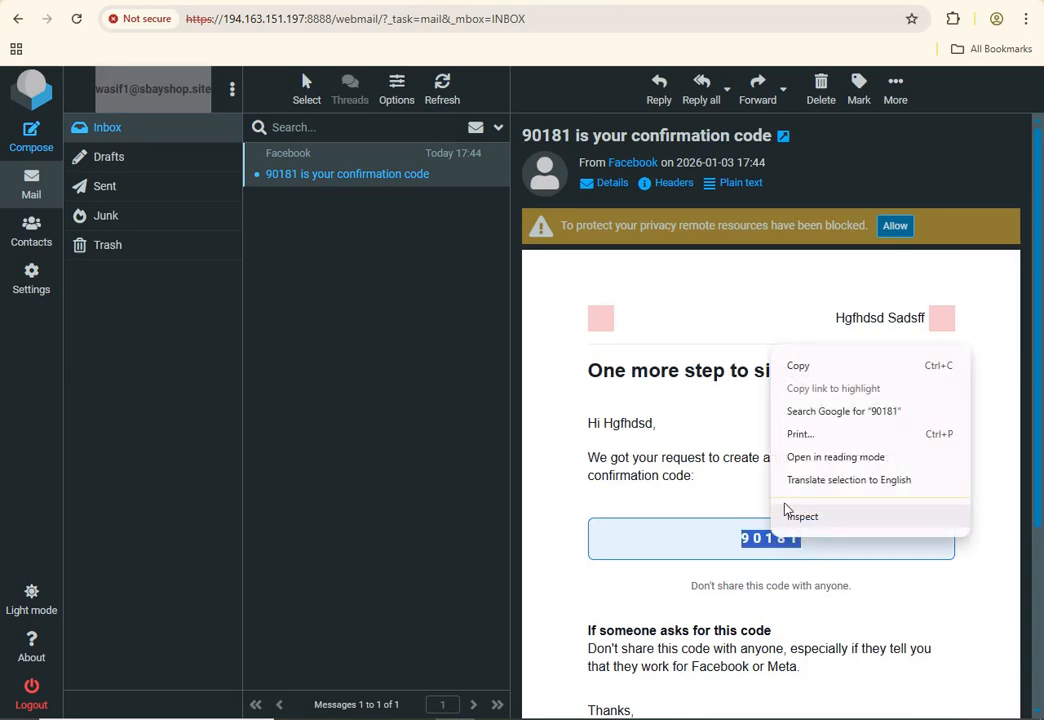
pyautogui.click(799, 366)
# Paste the code into Confirmation code and continue
pyautogui.hotkey('alt', 'Tab')
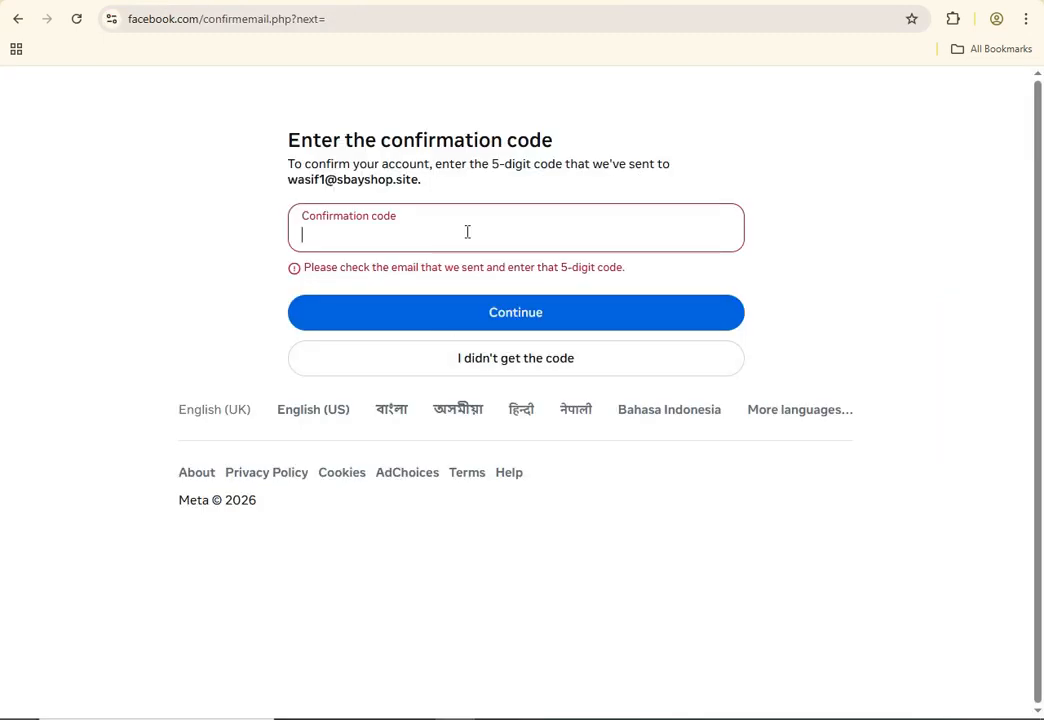
pyautogui.hotkey('ctrl', 'v')
pyautogui.click(483, 293)
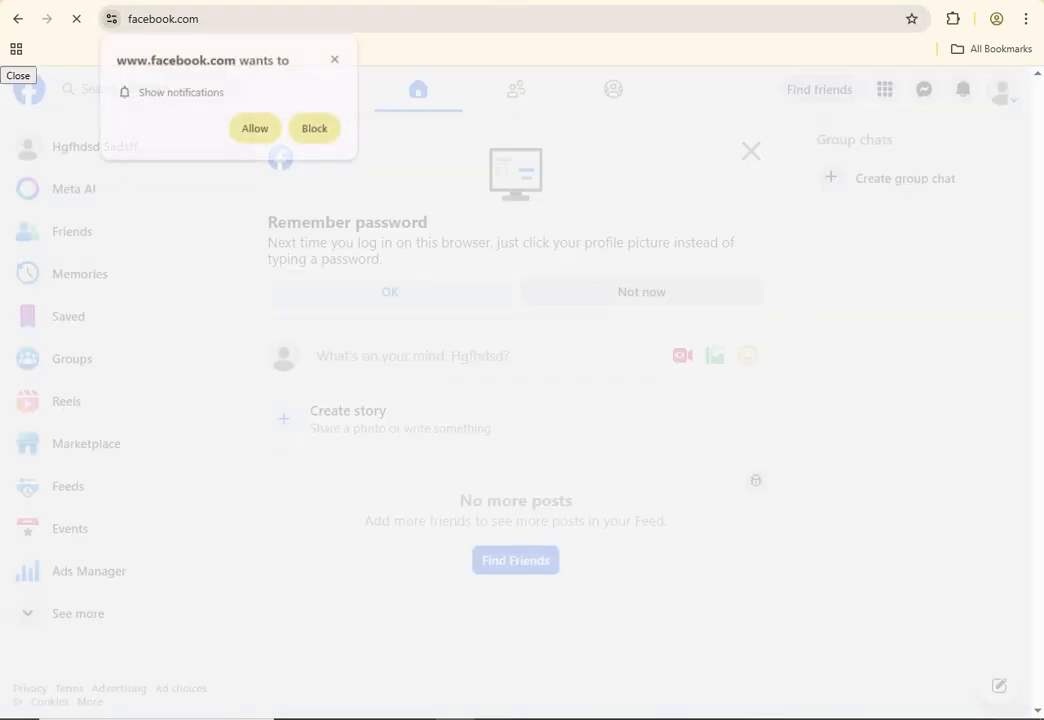
# Dismiss the notifications prompt, reload the Facebook feed, then return to webmail
pyautogui.click(415, 1)
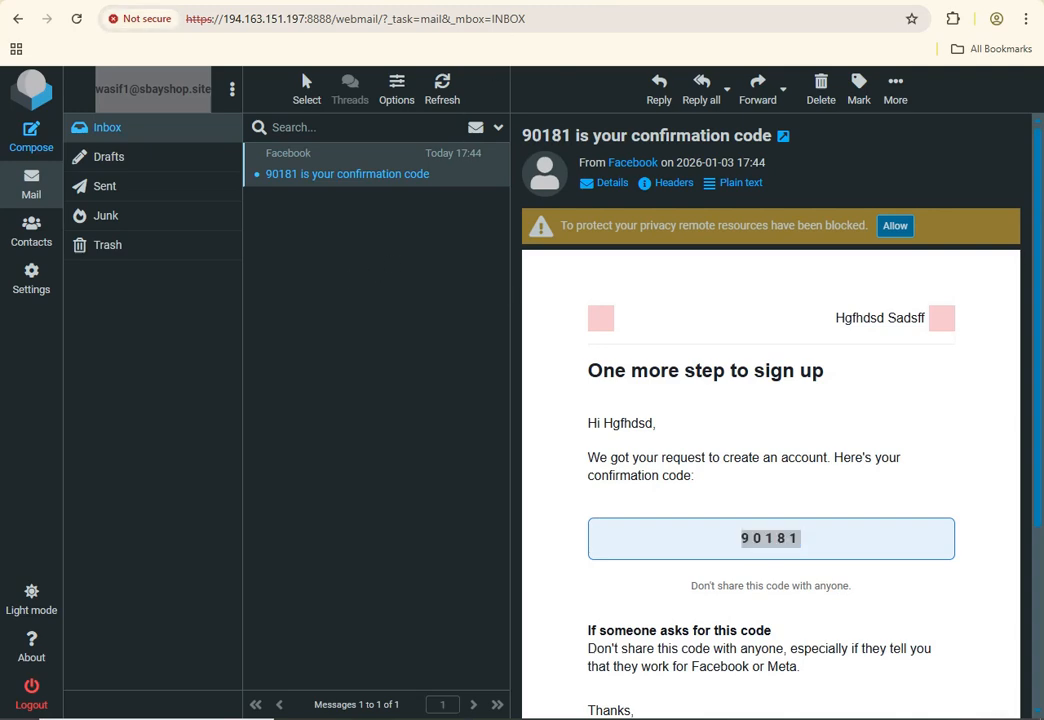
pyautogui.click(691, 2)
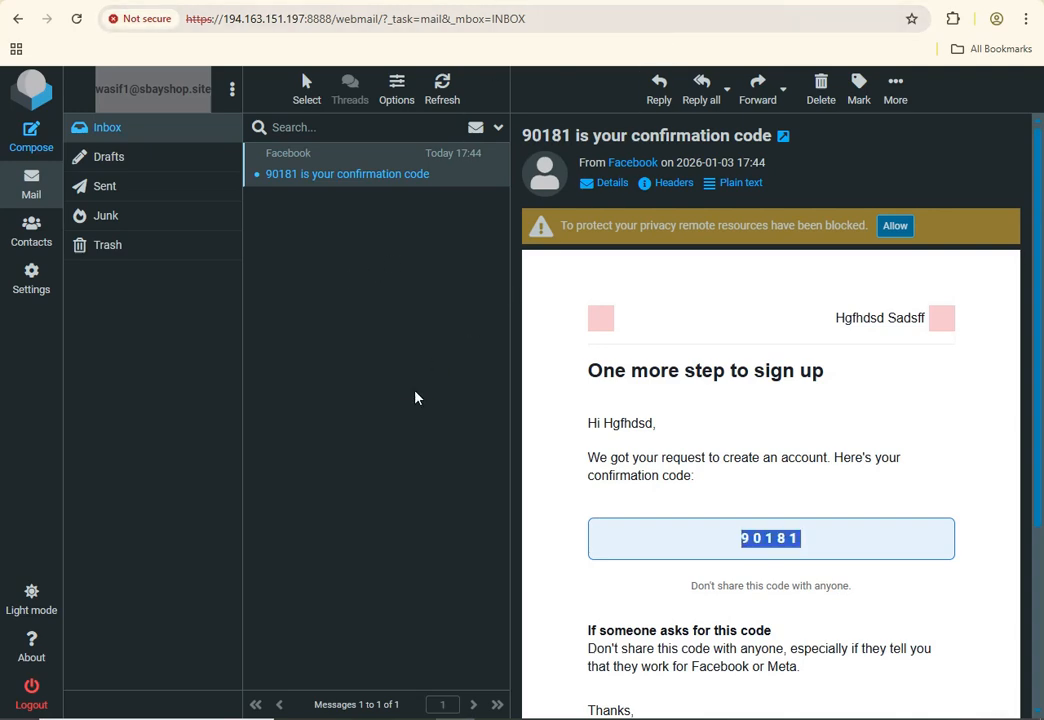
pyautogui.click(671, 3)
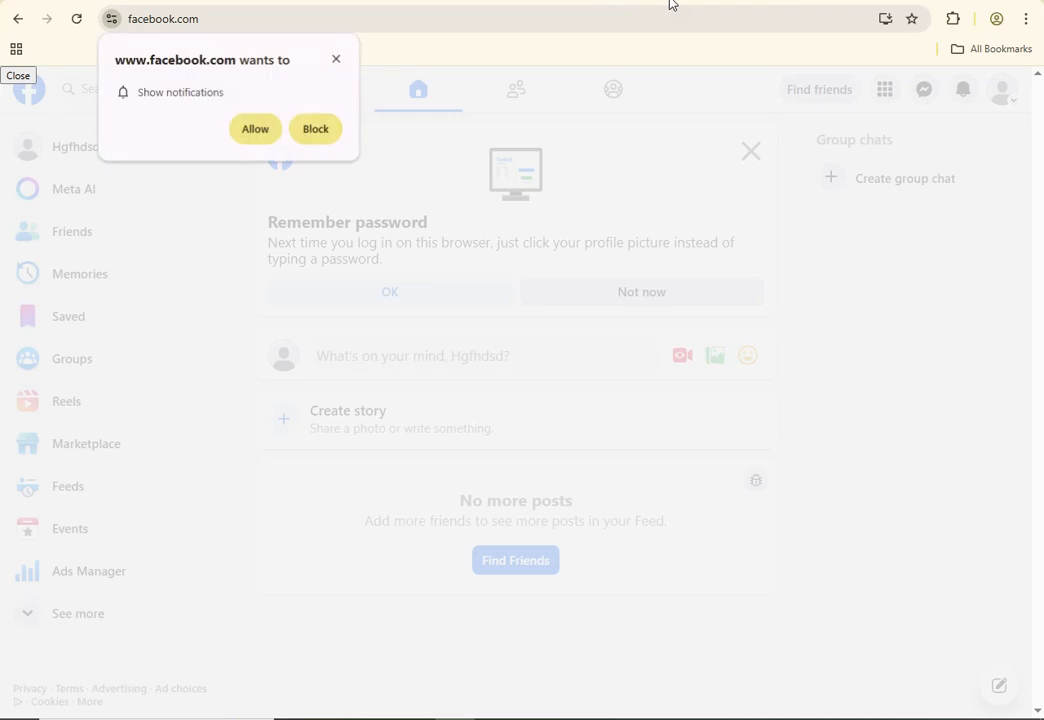
pyautogui.click(338, 60)
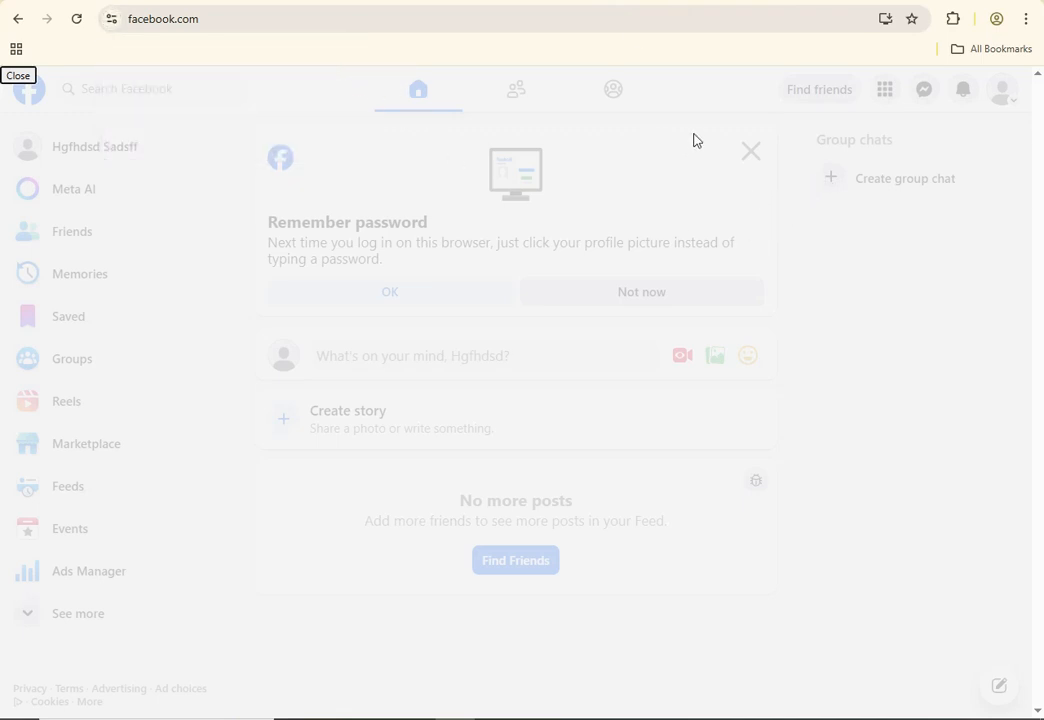
pyautogui.click(77, 19)
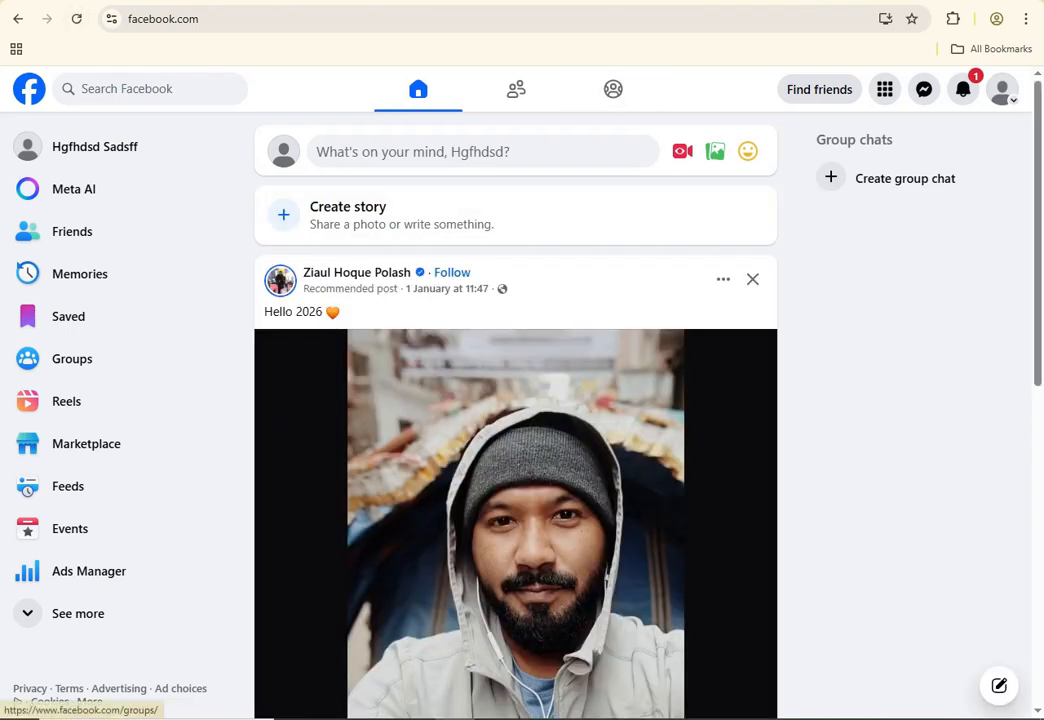
pyautogui.hotkey('alt', 'Tab')
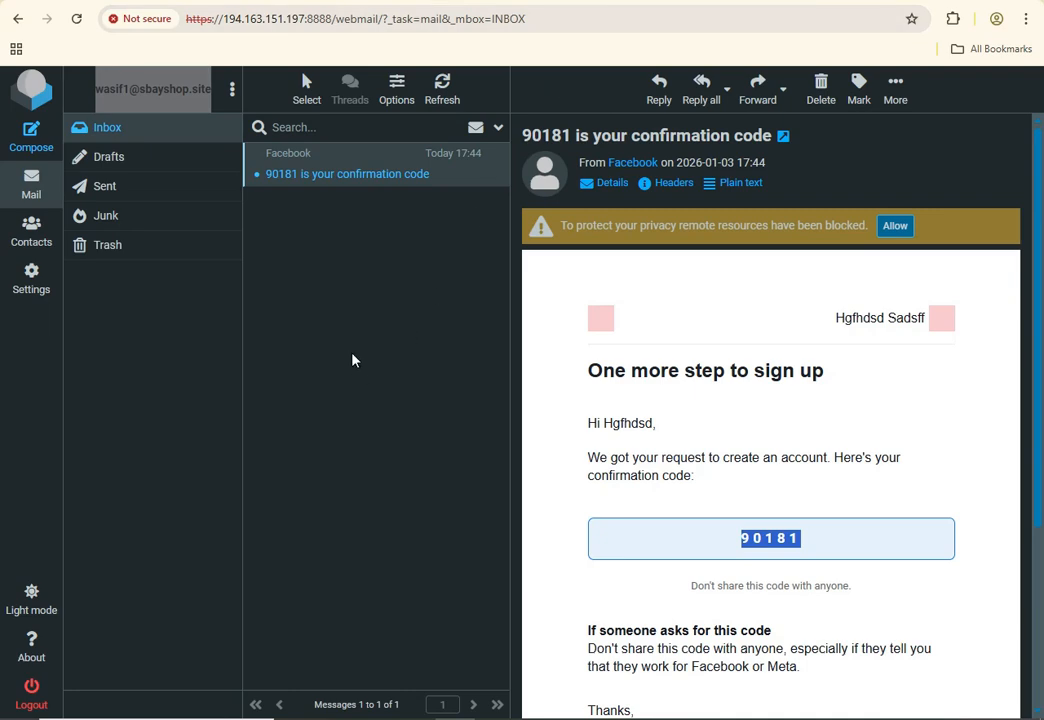
# Reload the Inbox folder to show the new Welcome to Facebook email
pyautogui.click(133, 136)
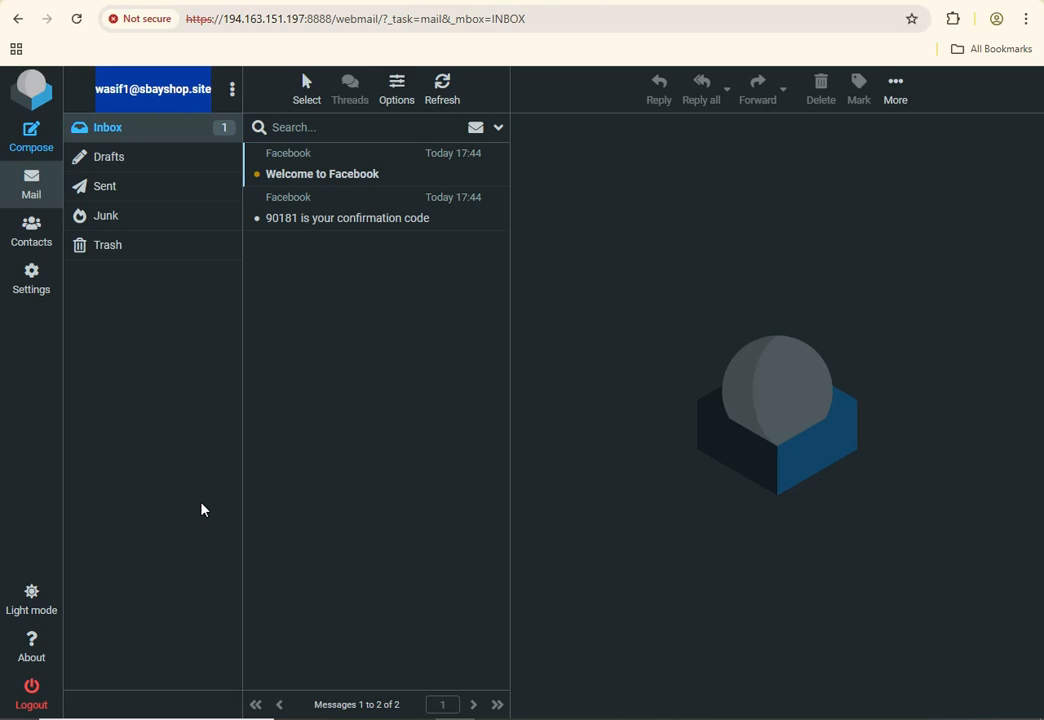
# Compose a new email and place the cursor in its empty body
pyautogui.click(25, 150)
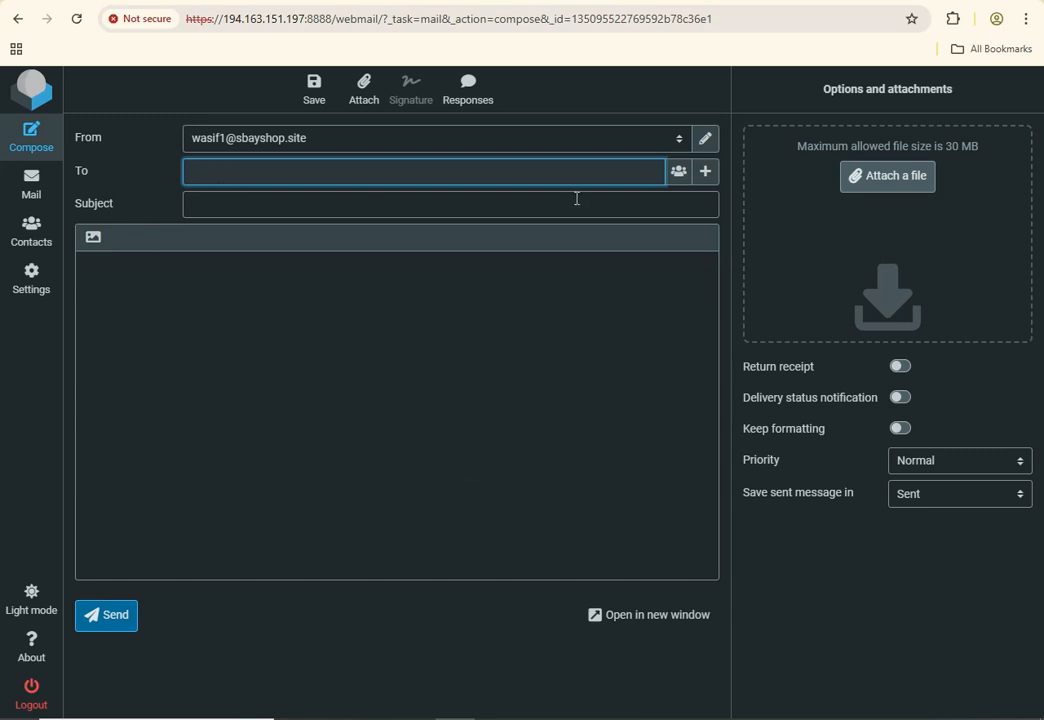
pyautogui.click(221, 325)
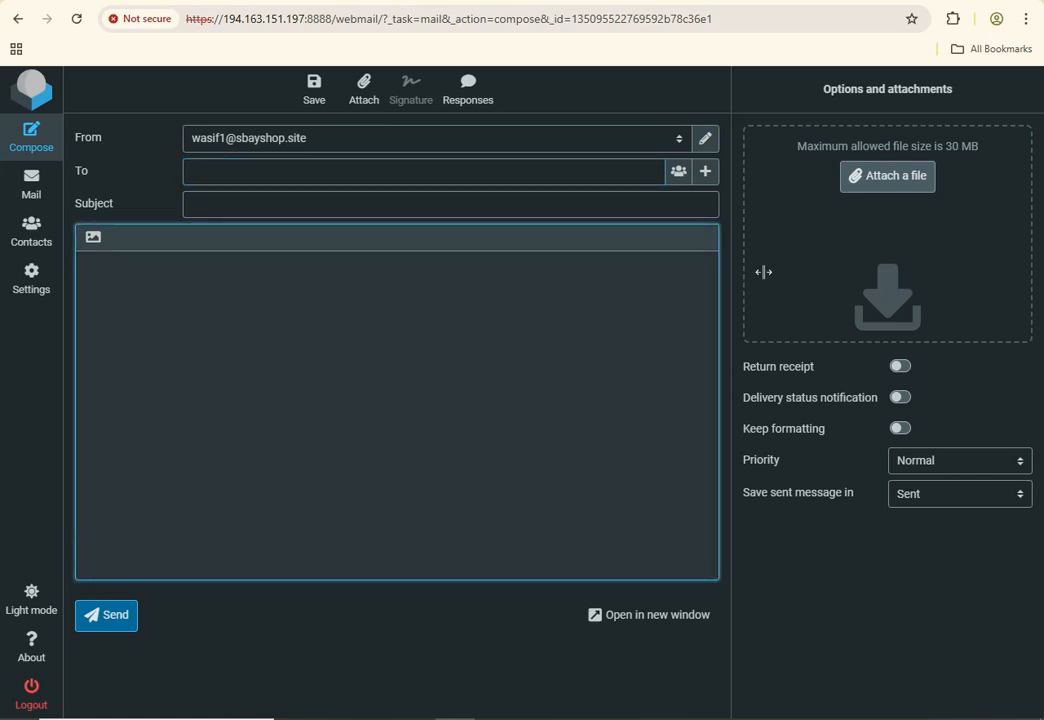